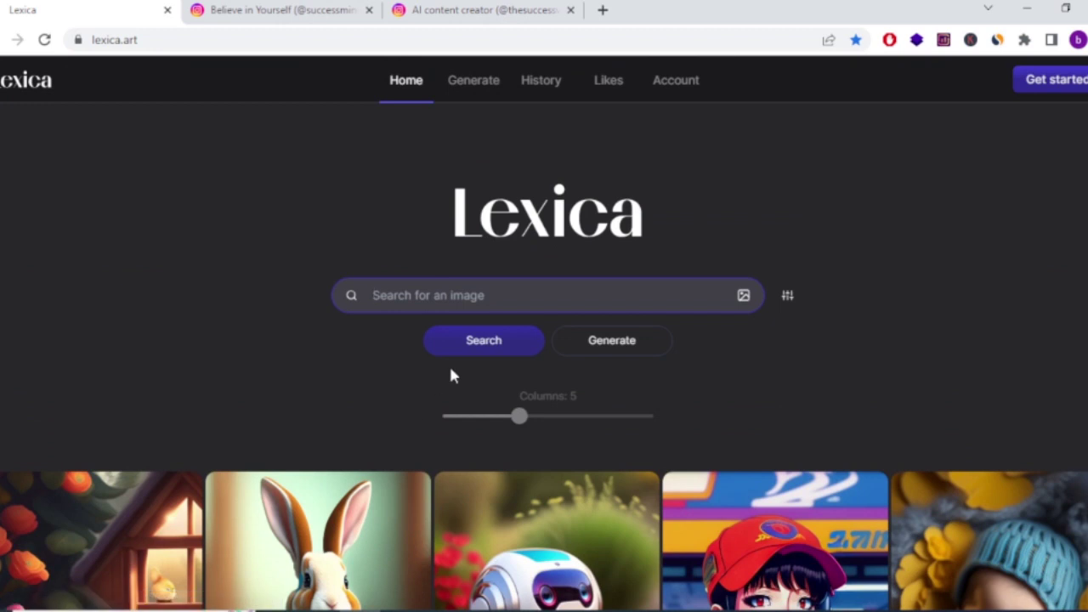
Step: Search Lexica for "monk" images
text(monk)
key(Return)
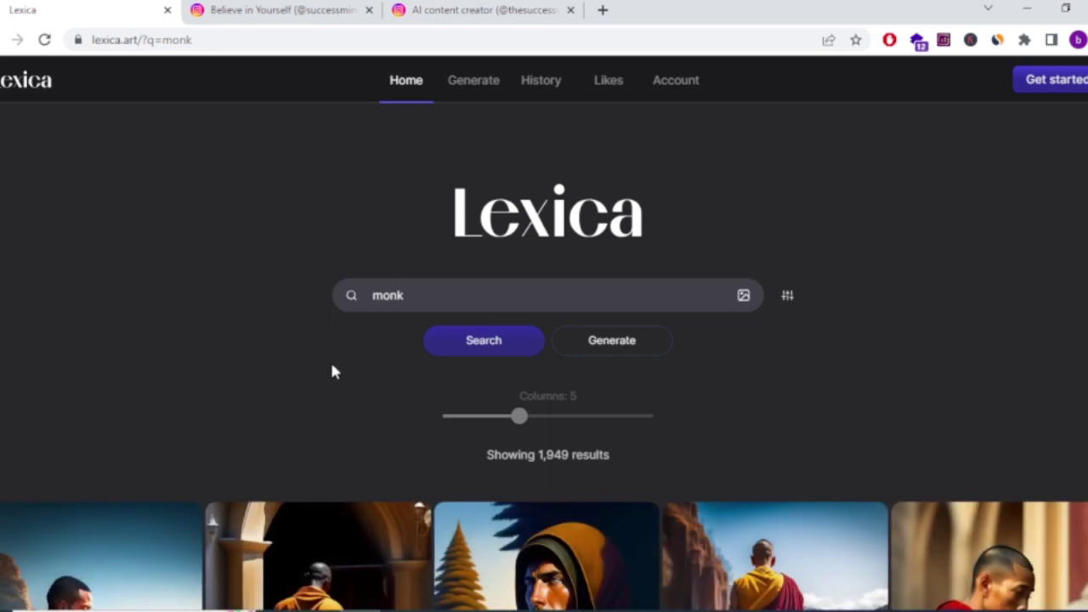
Step: Browse the monk images and download the portrait of an ancient Hindu brahmin monk in red and yellow robes
scroll(288, 387, down, 4)
scroll(616, 388, down, 4)
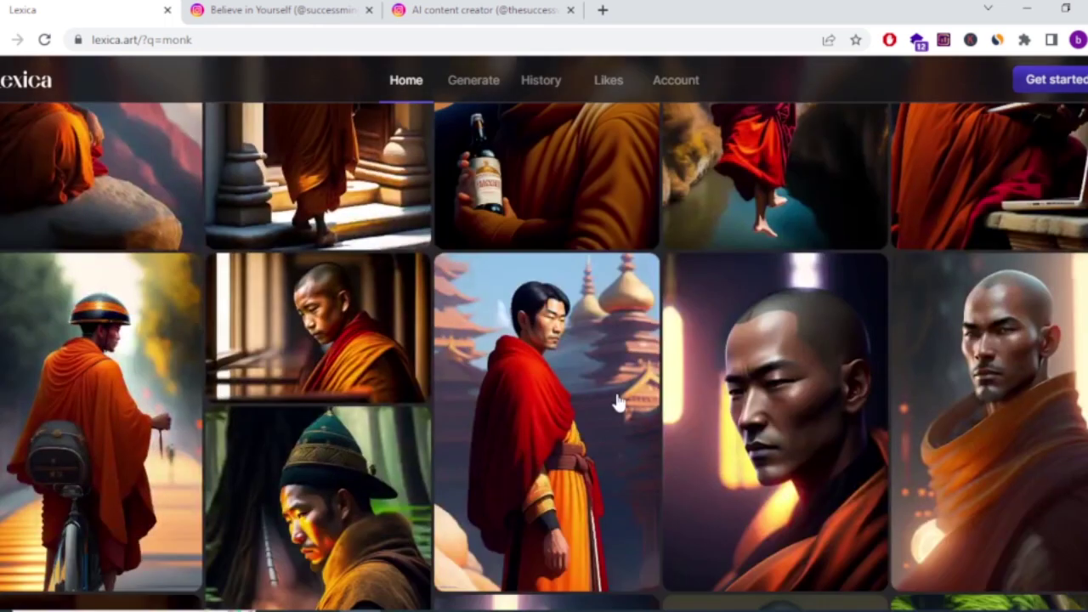
scroll(619, 399, down, 8)
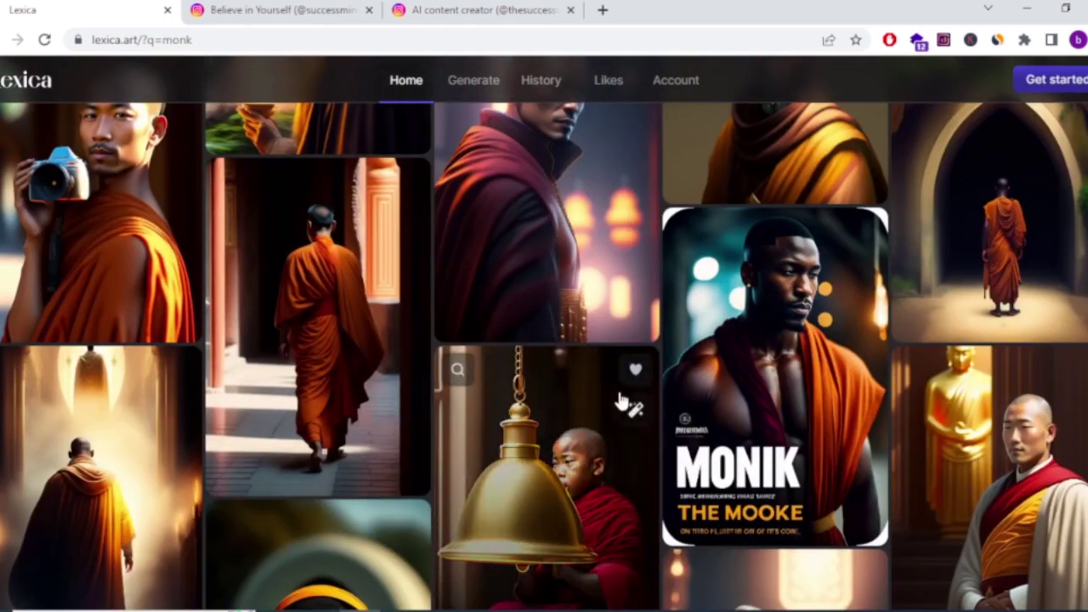
scroll(621, 399, down, 10)
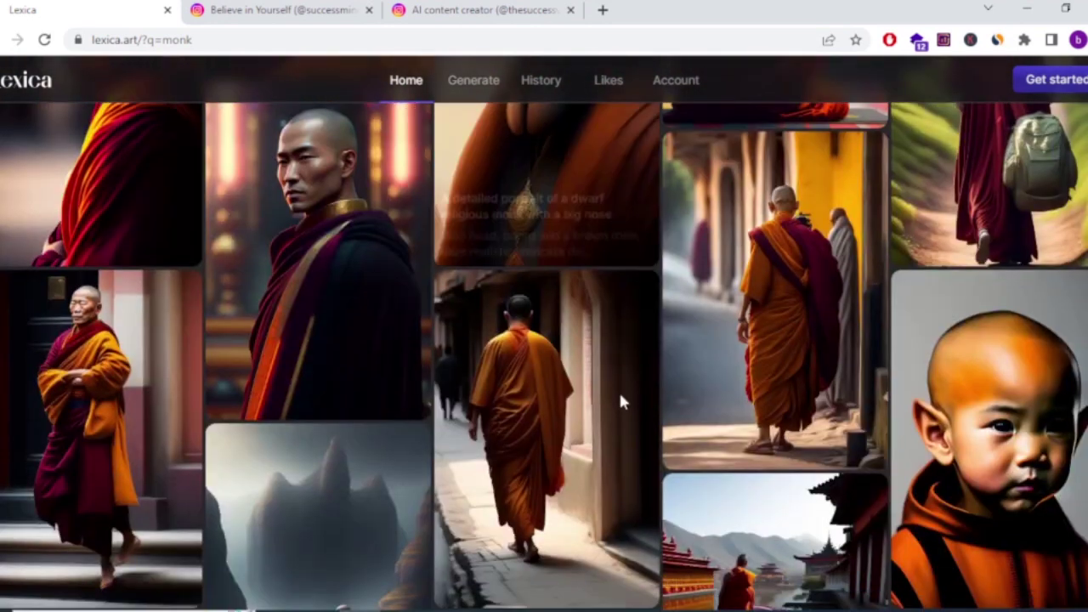
scroll(621, 403, down, 10)
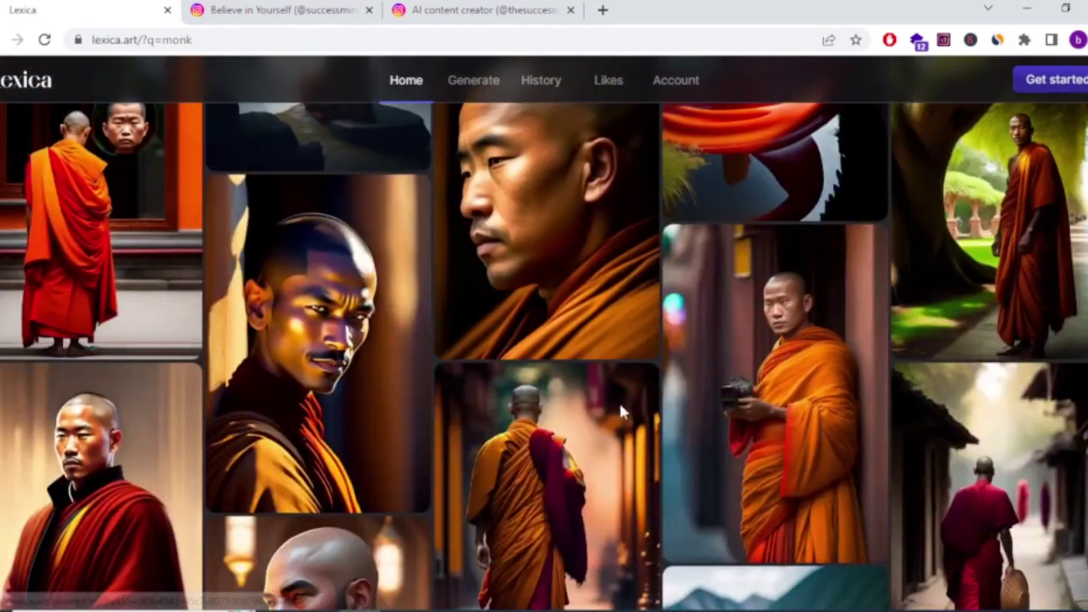
scroll(621, 414, down, 10)
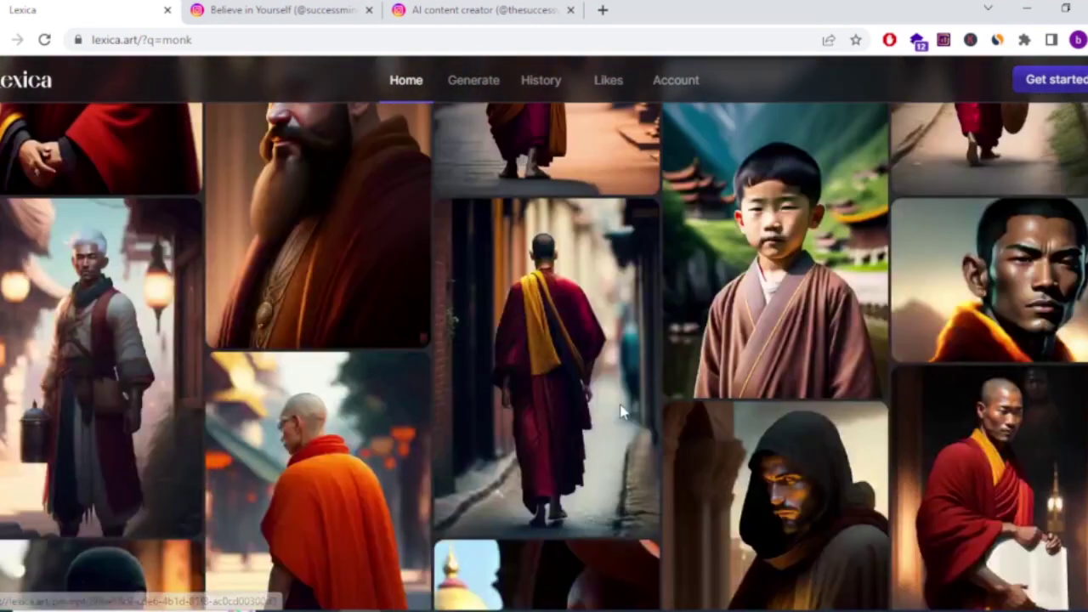
scroll(622, 414, down, 1)
scroll(618, 404, down, 5)
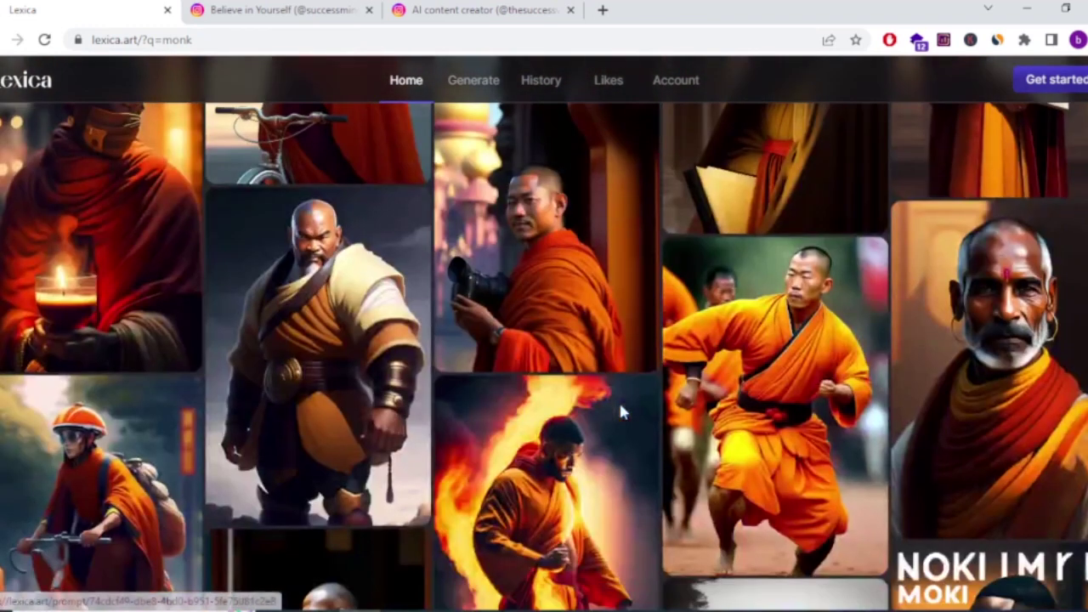
scroll(619, 408, down, 3)
scroll(946, 247, up, 2)
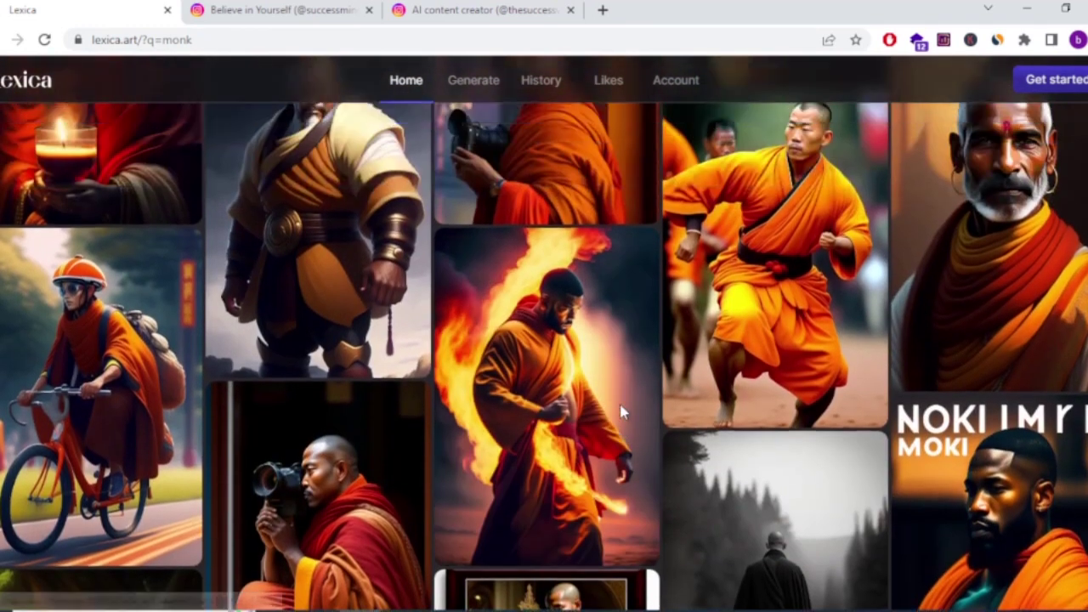
click(945, 246)
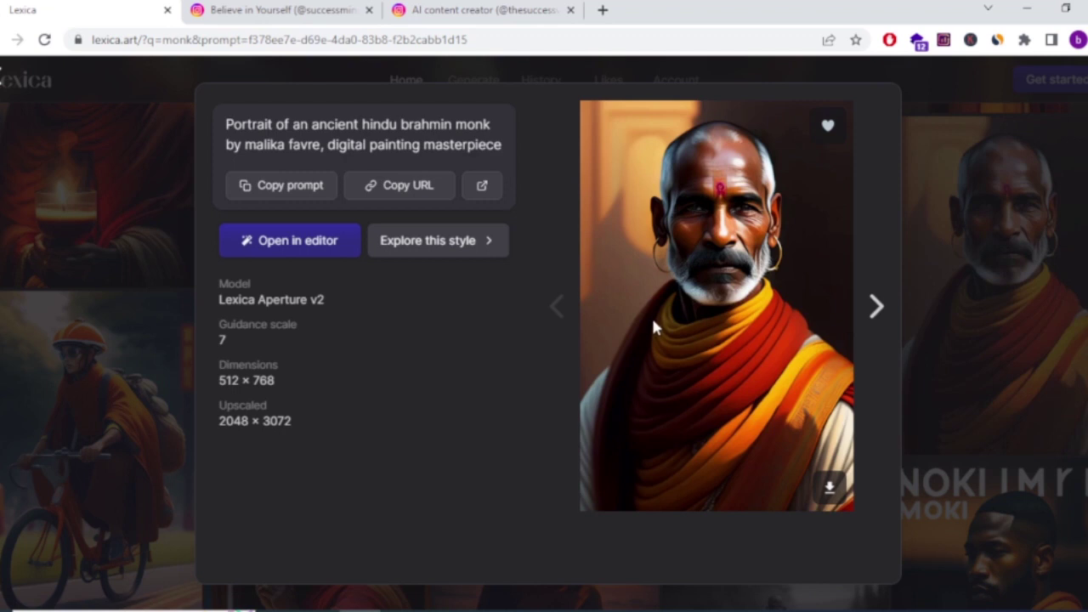
click(830, 487)
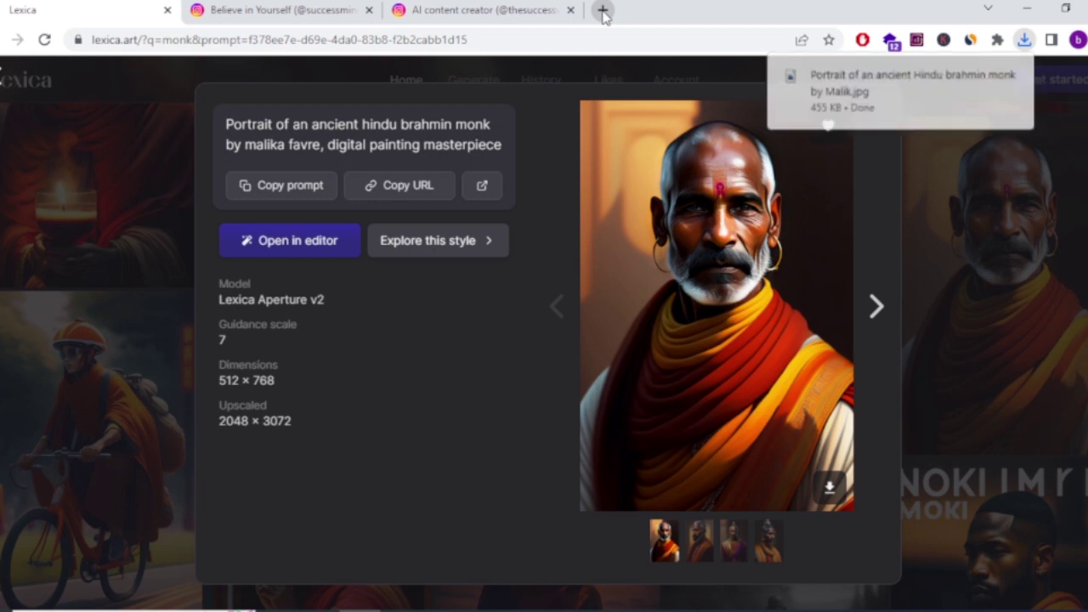
Step: Search Google for "did studio" in a new browser tab and open the Studio D-ID site
click(601, 10)
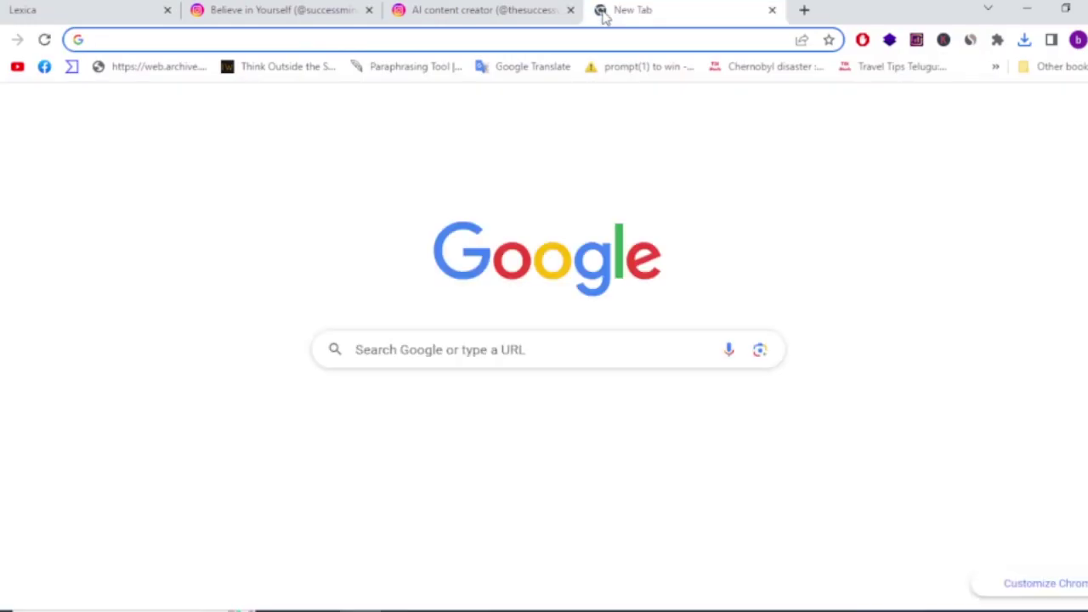
text(dnd)
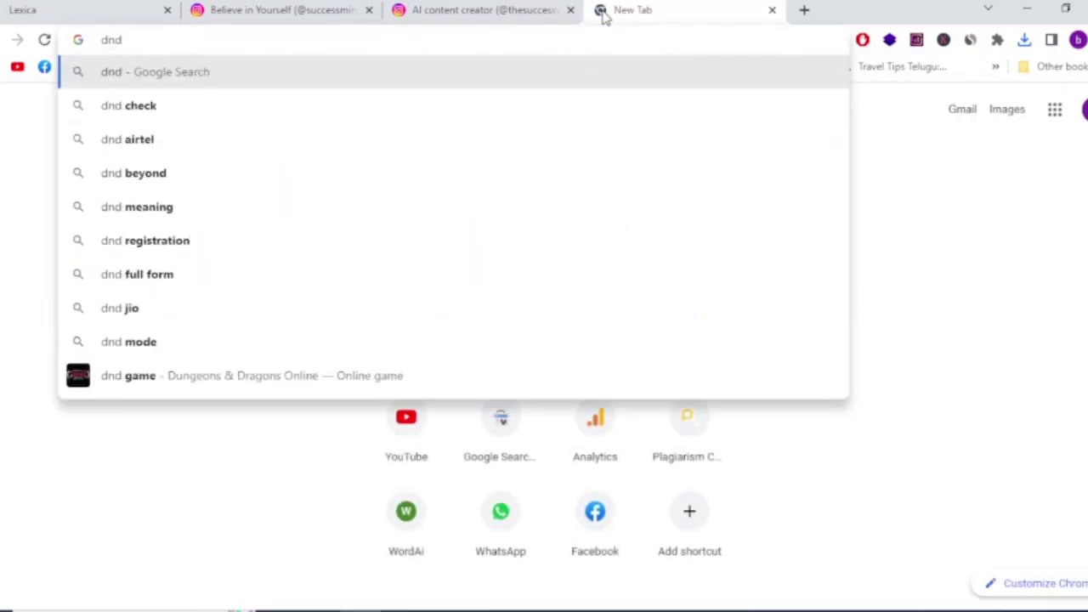
key(BackSpace)
key(BackSpace)
text(id)
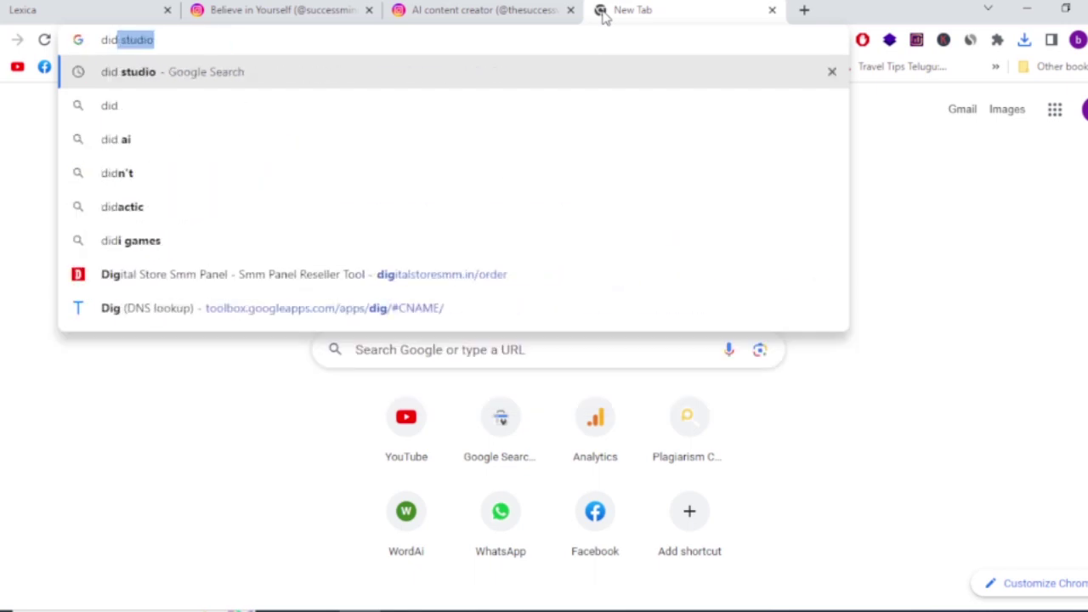
key(Return)
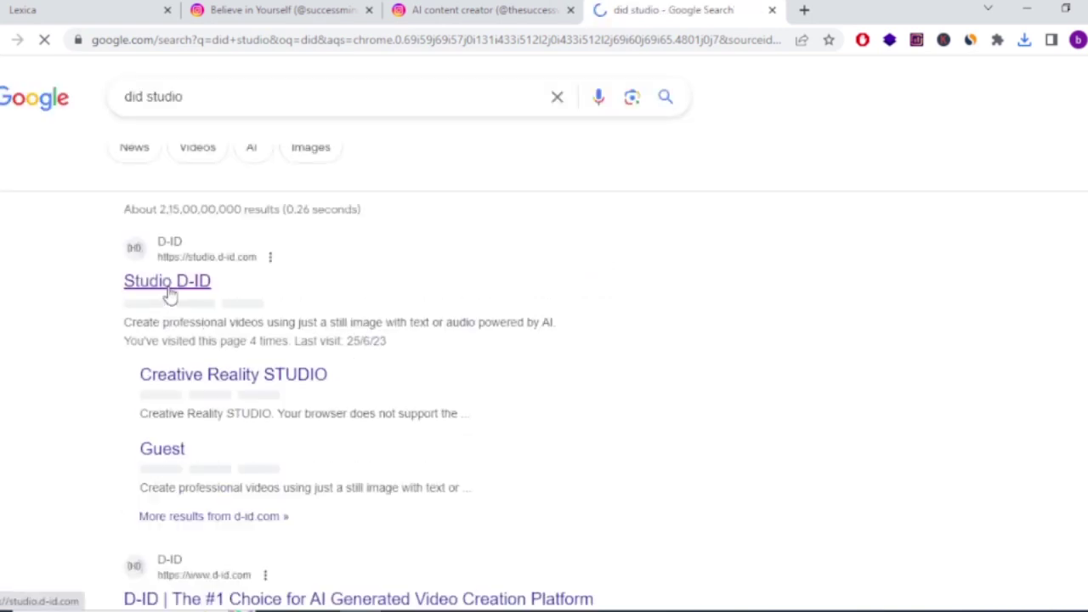
click(169, 287)
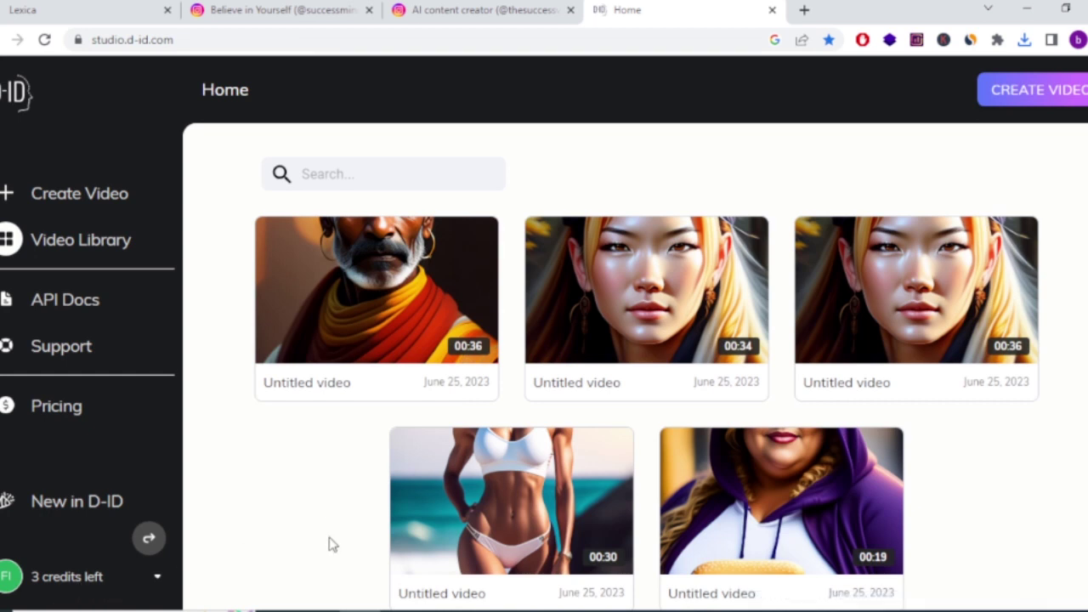
Step: Search Google for "temp email" in another new tab and open the Temp Mail disposable email site
click(804, 9)
text(temp em)
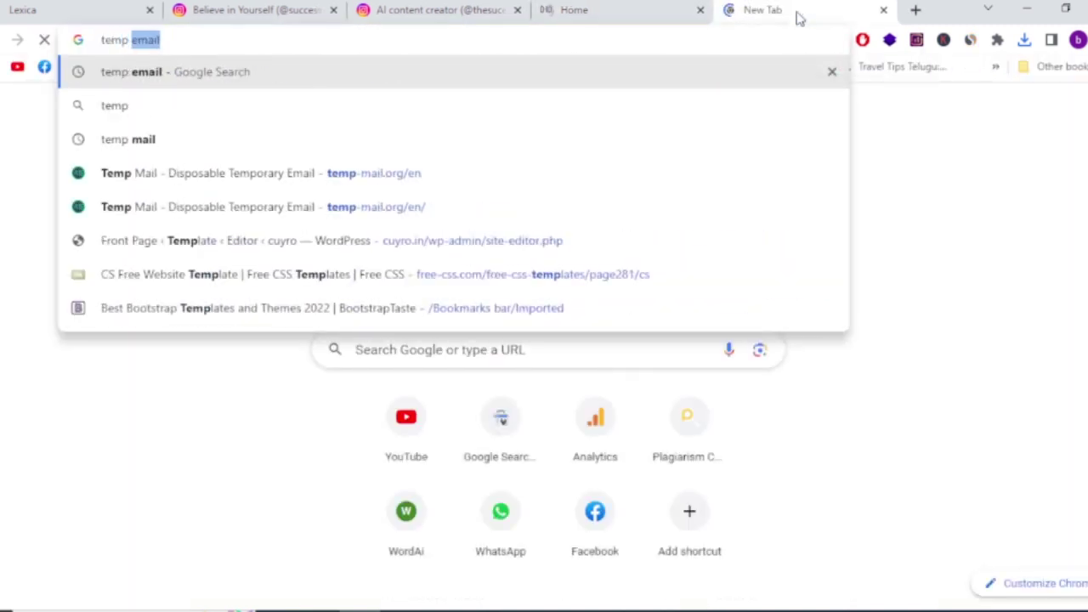
text(ail)
key(Return)
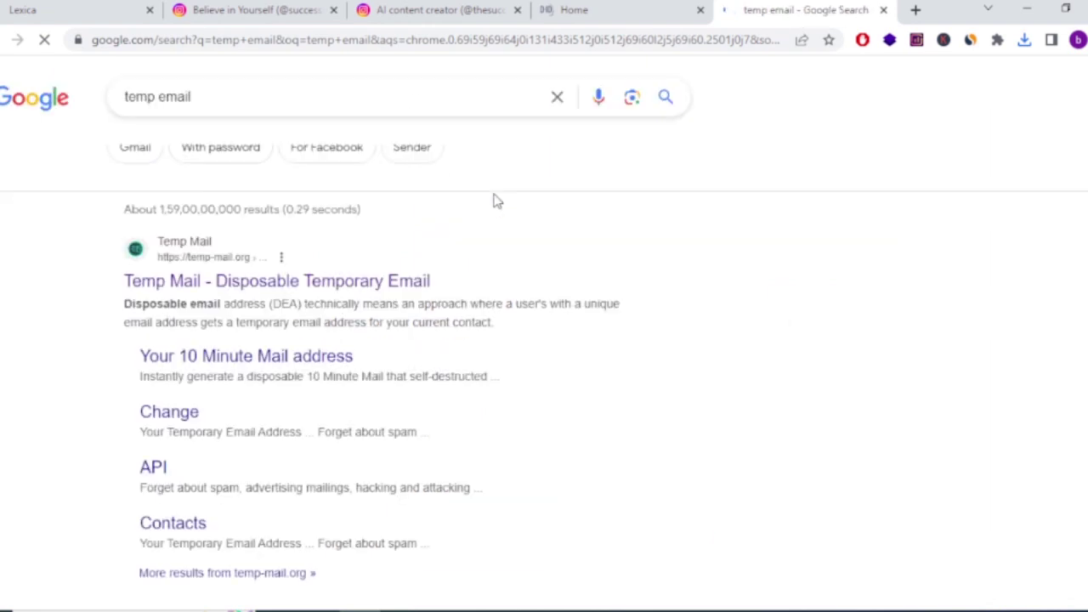
click(167, 290)
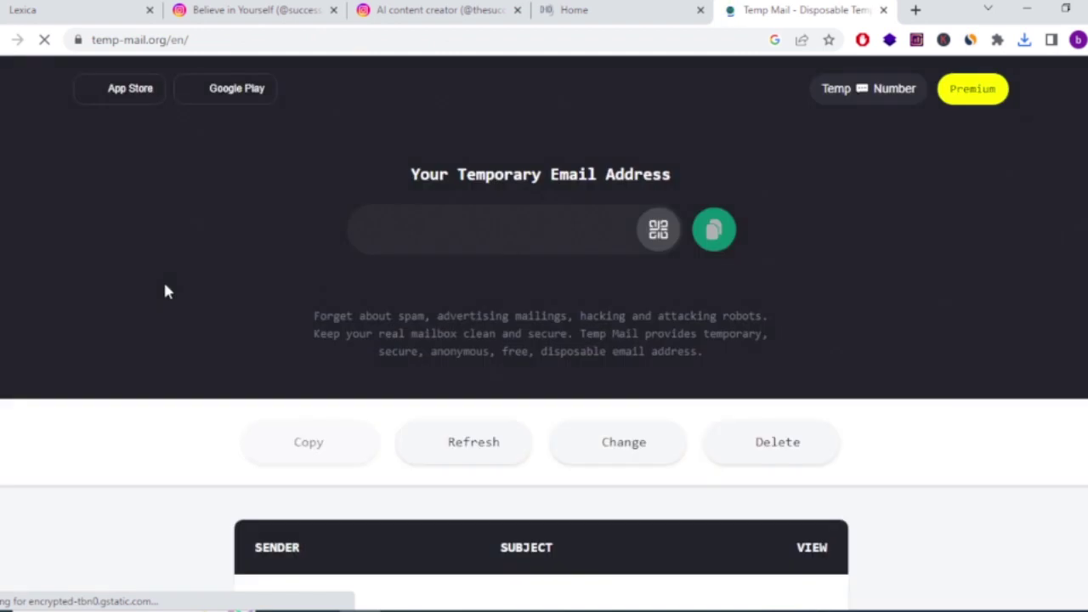
Step: Return to D-ID, review the trial and paid plans on its pricing page, and close that page
click(578, 10)
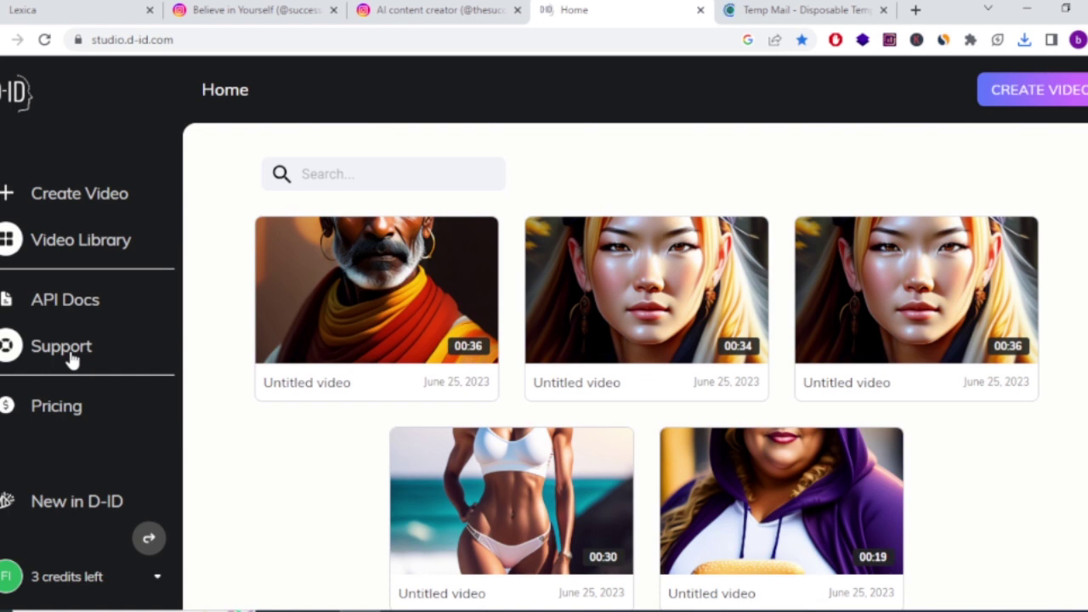
right_click(43, 397)
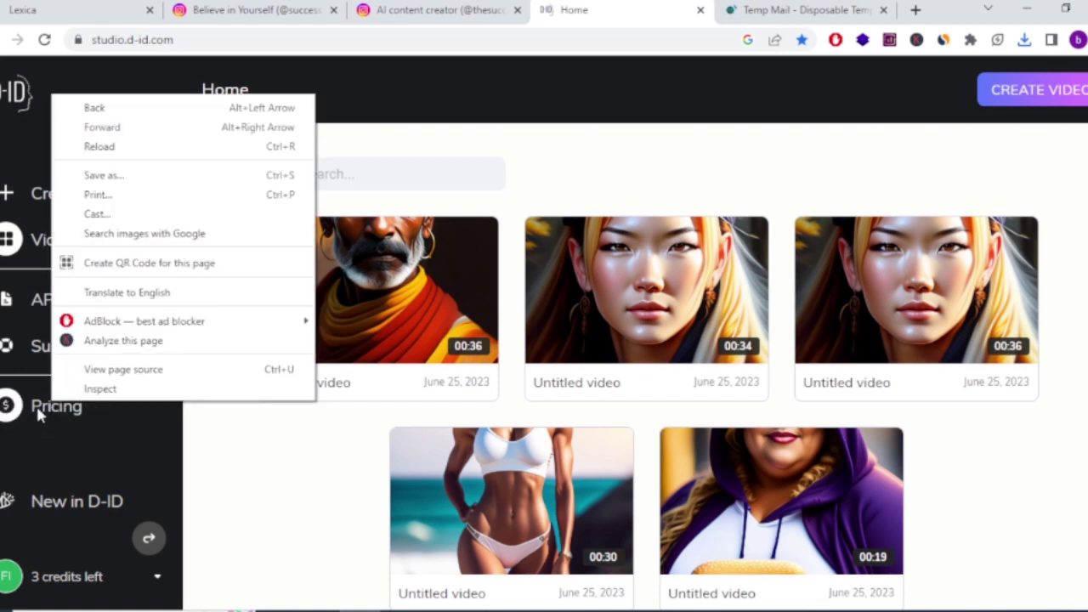
click(37, 409)
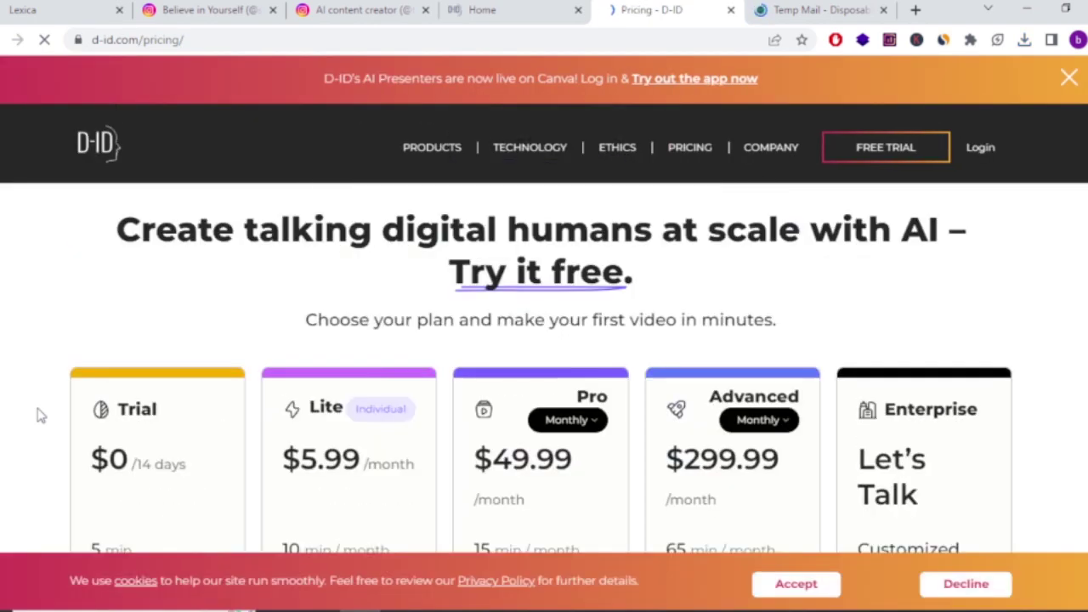
scroll(449, 383, down, 3)
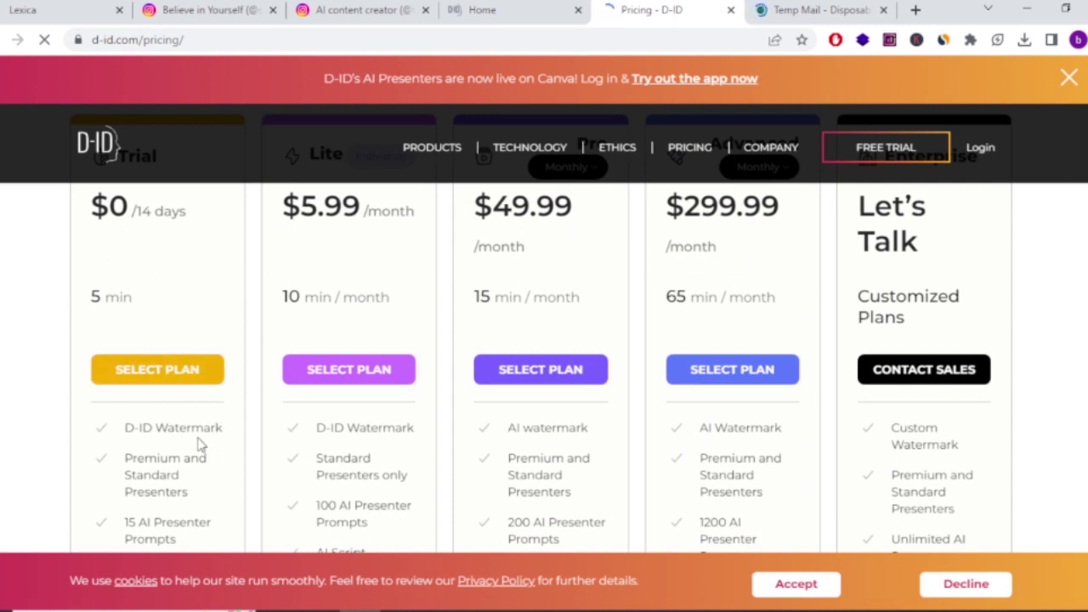
scroll(201, 443, down, 2)
scroll(213, 451, up, 2)
scroll(371, 364, up, 2)
click(732, 9)
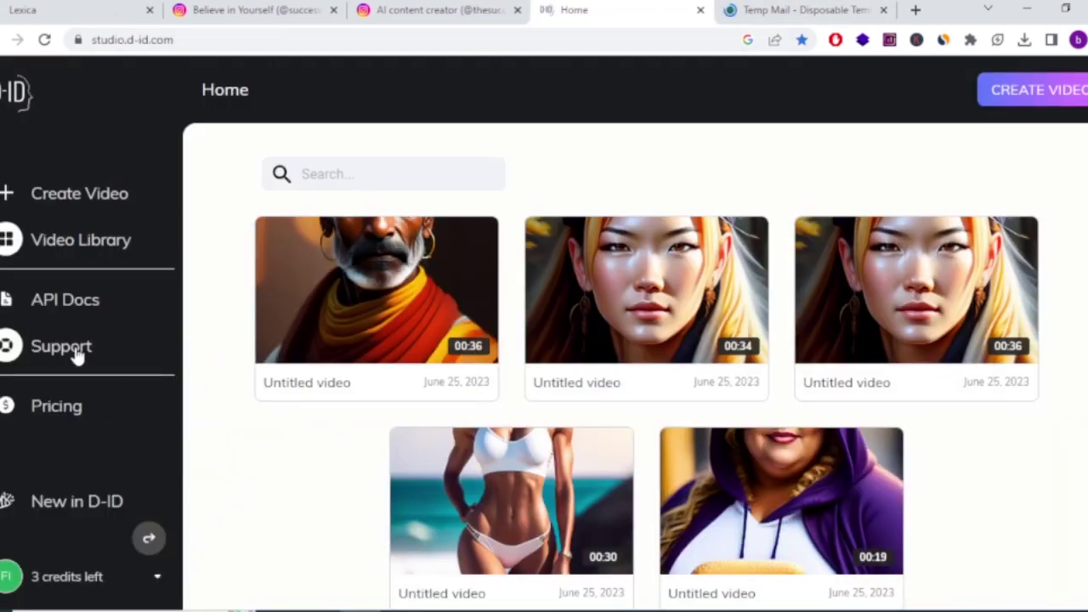
Step: View the temporary address on Temp Mail and start creating a new video in D-ID
click(802, 9)
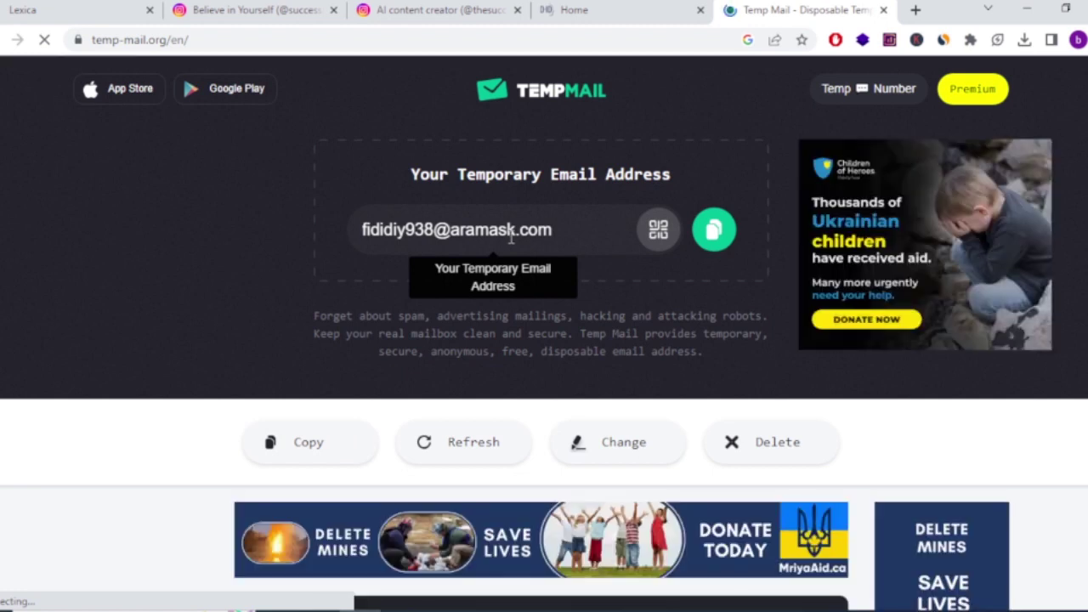
click(663, 10)
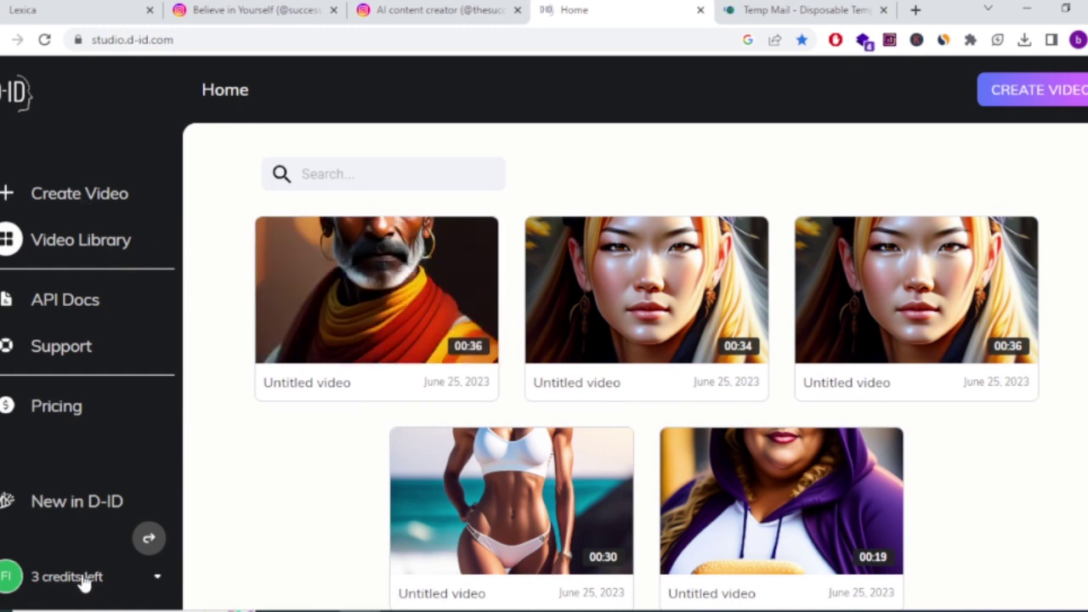
click(64, 207)
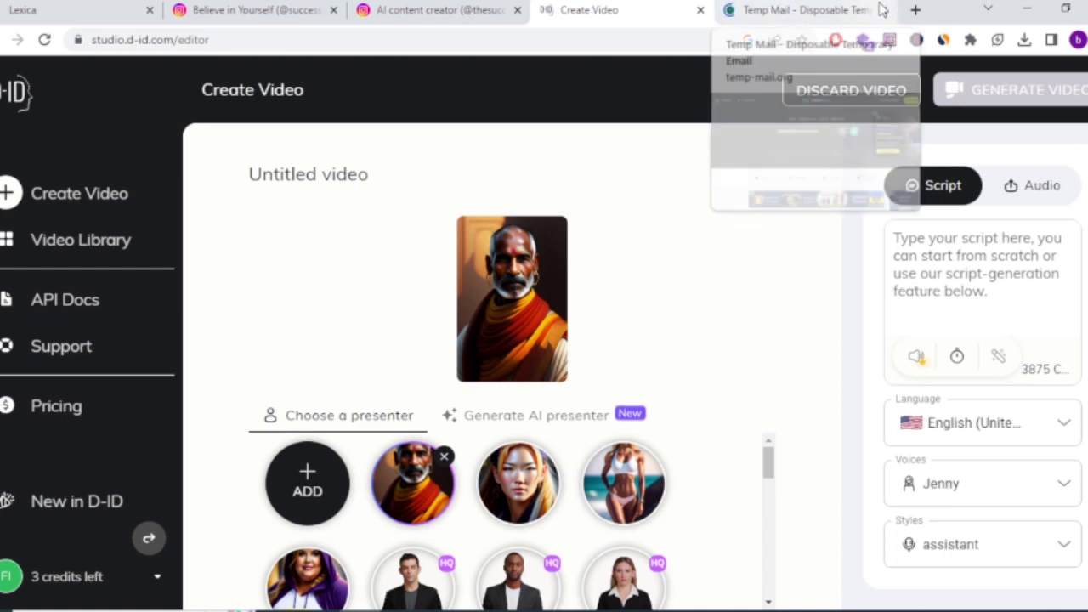
Step: Search Google for "chatgpt" in a new tab and open ChatGPT through OpenAI's Introducing ChatGPT page
click(915, 10)
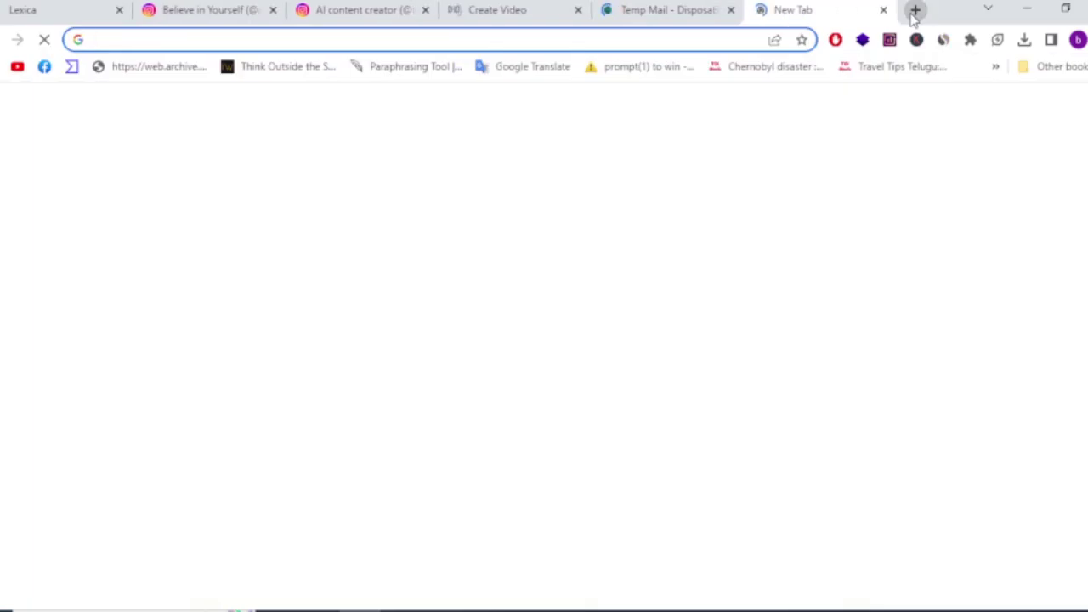
text(chatgpt)
key(Return)
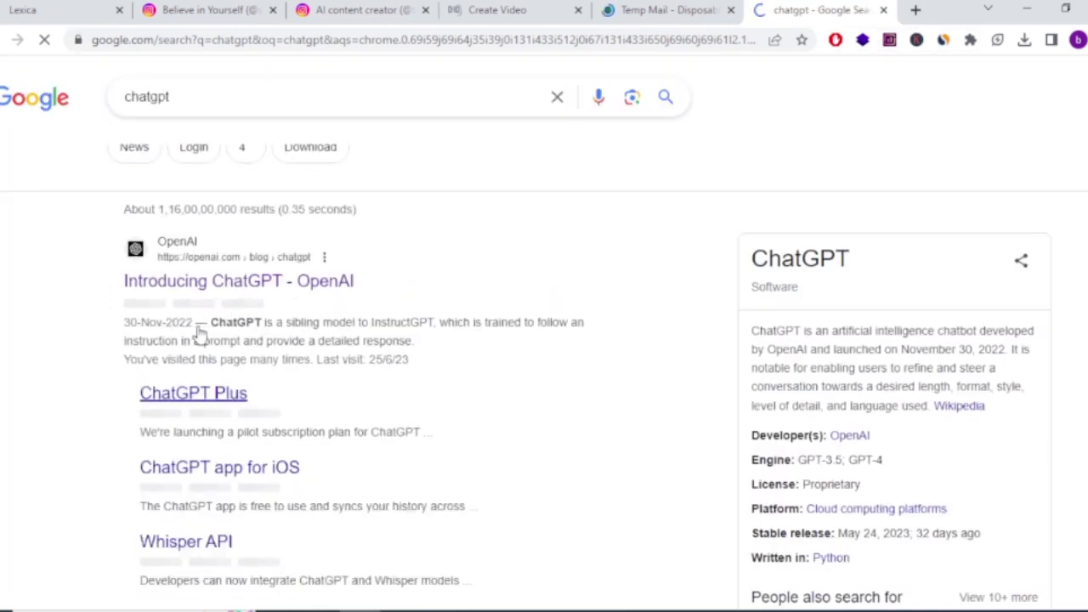
click(196, 284)
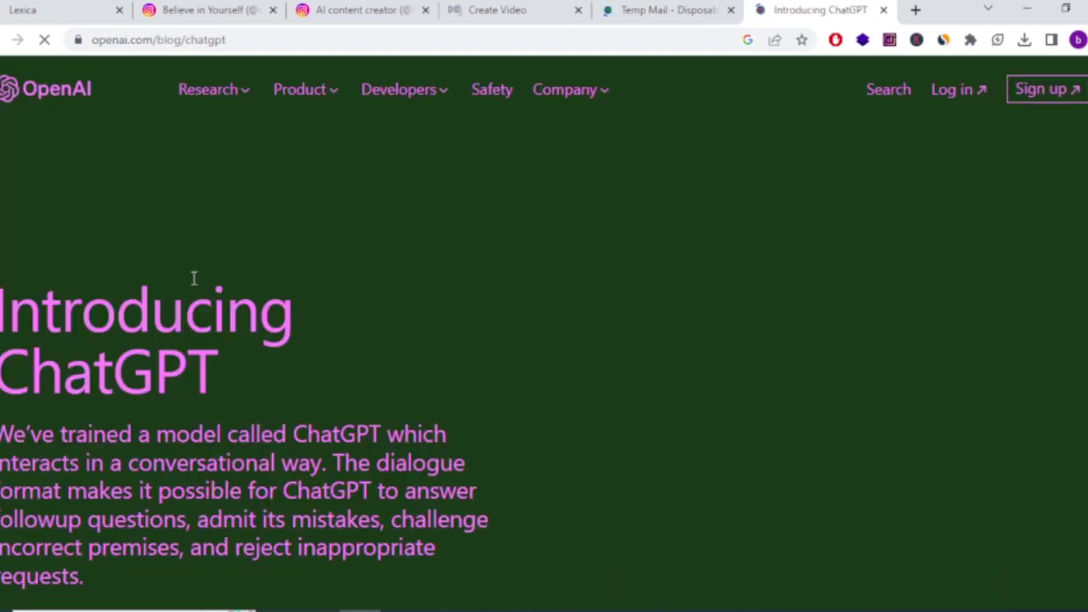
scroll(212, 276, down, 4)
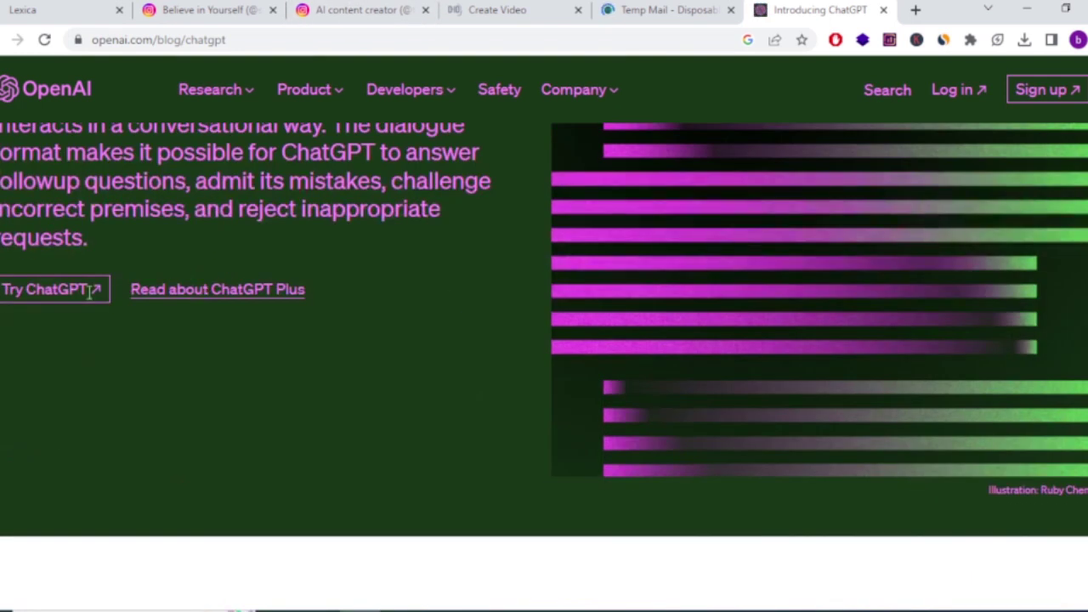
click(75, 296)
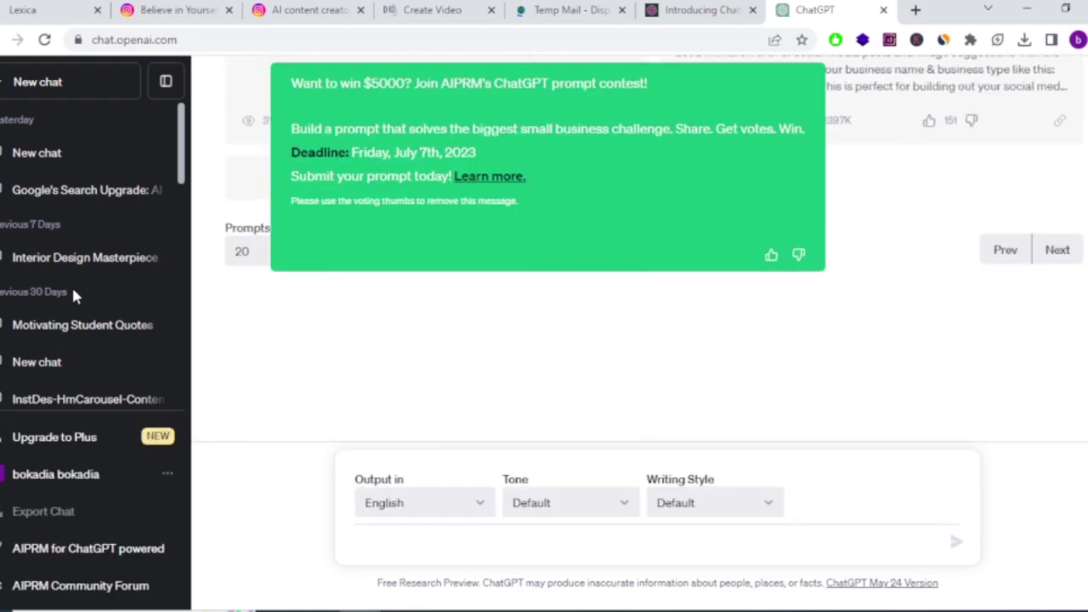
Step: Ask ChatGPT for "motivational quotes for sports"
text(mi)
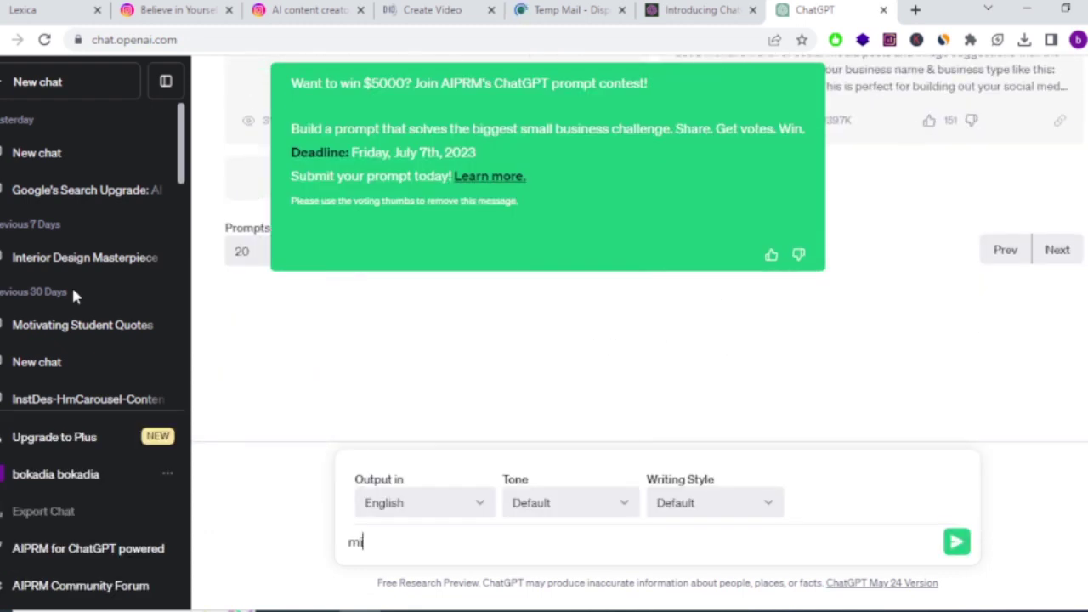
text(tivational quotes for sports)
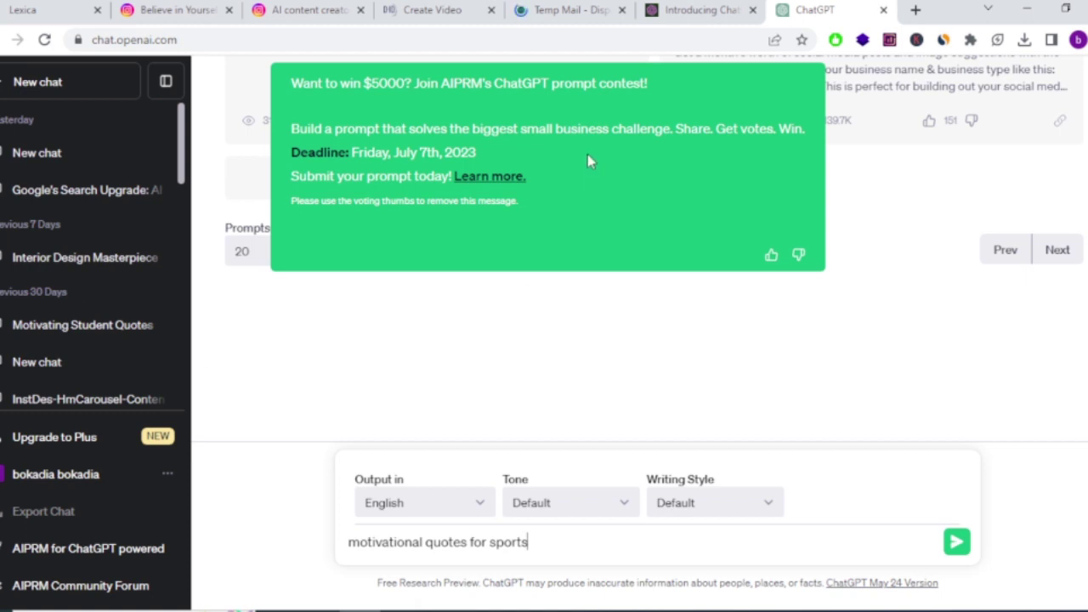
key(Return)
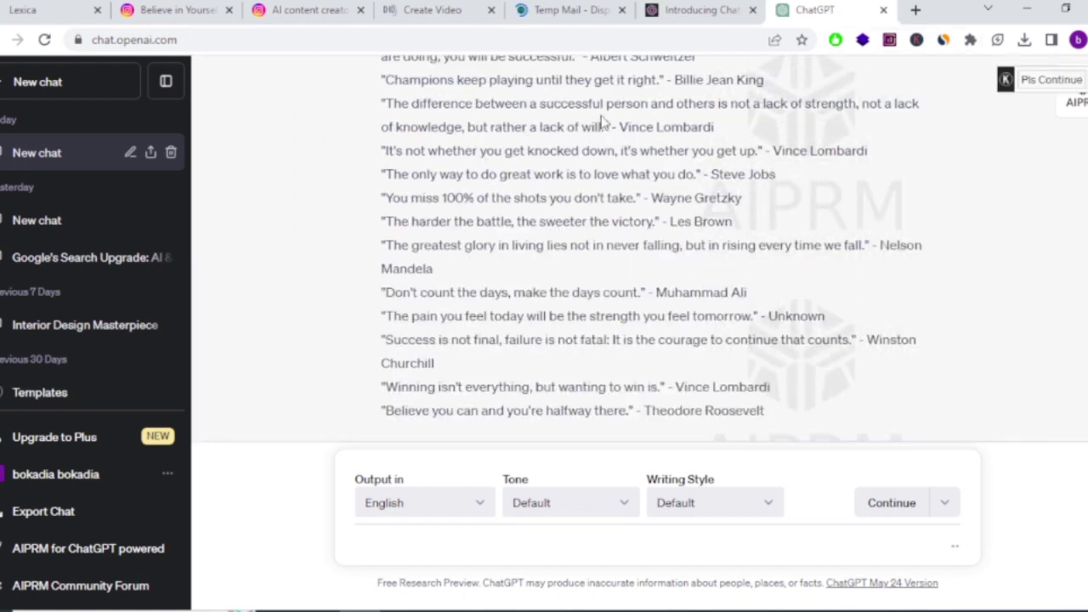
Step: Return to D-ID, clear the script's language, and look through the available language and voice options
click(425, 10)
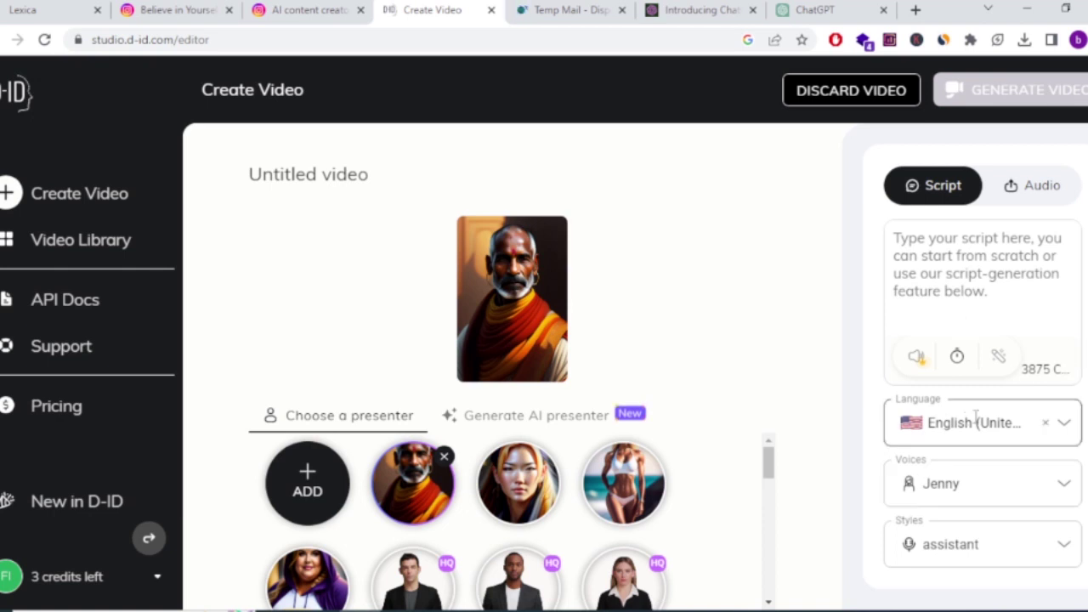
click(1046, 424)
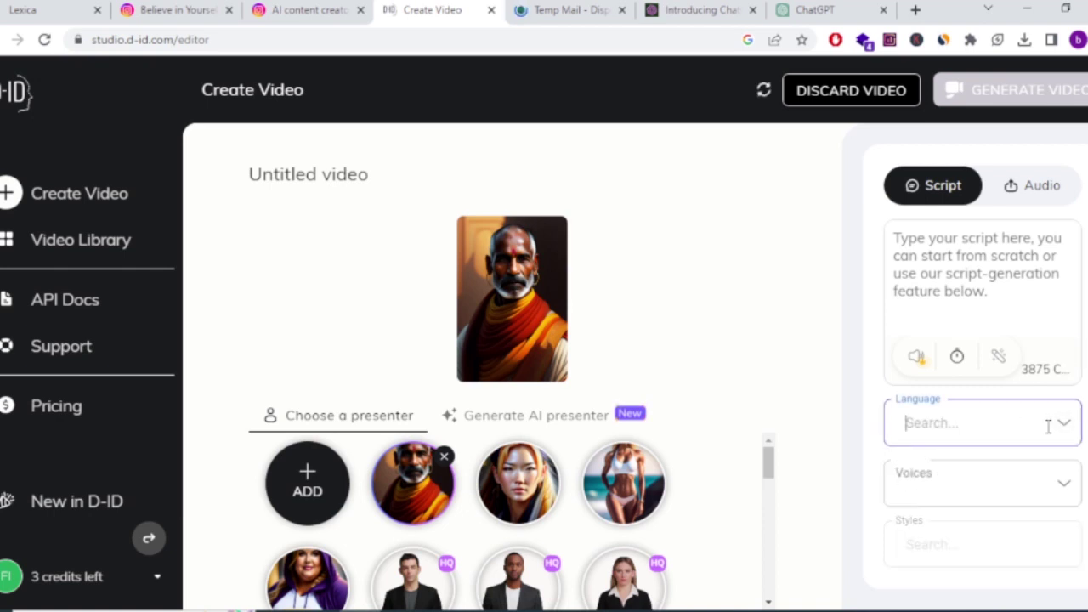
click(1064, 426)
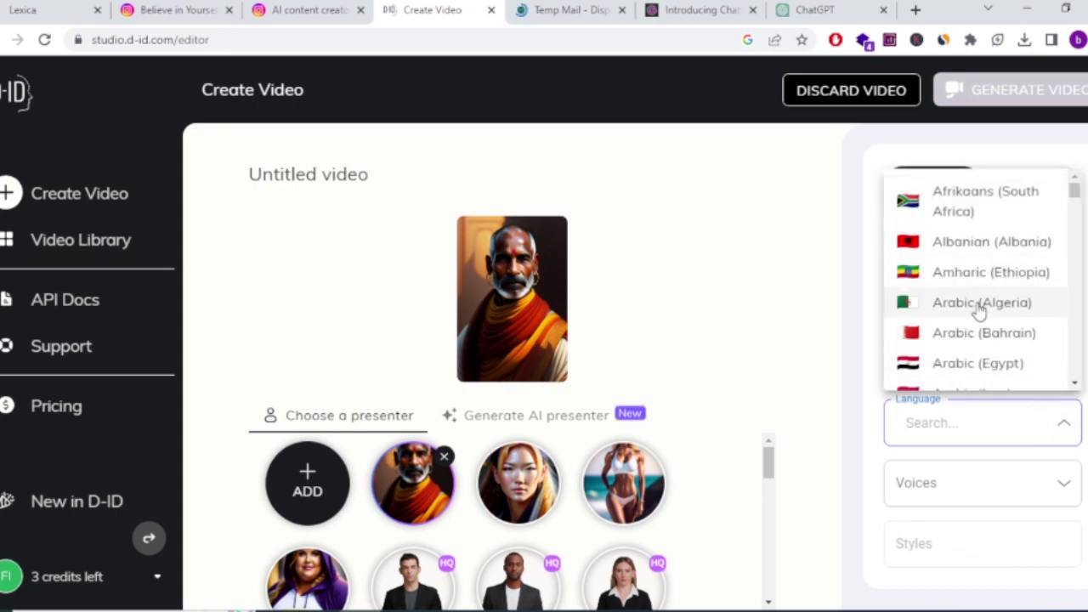
click(853, 378)
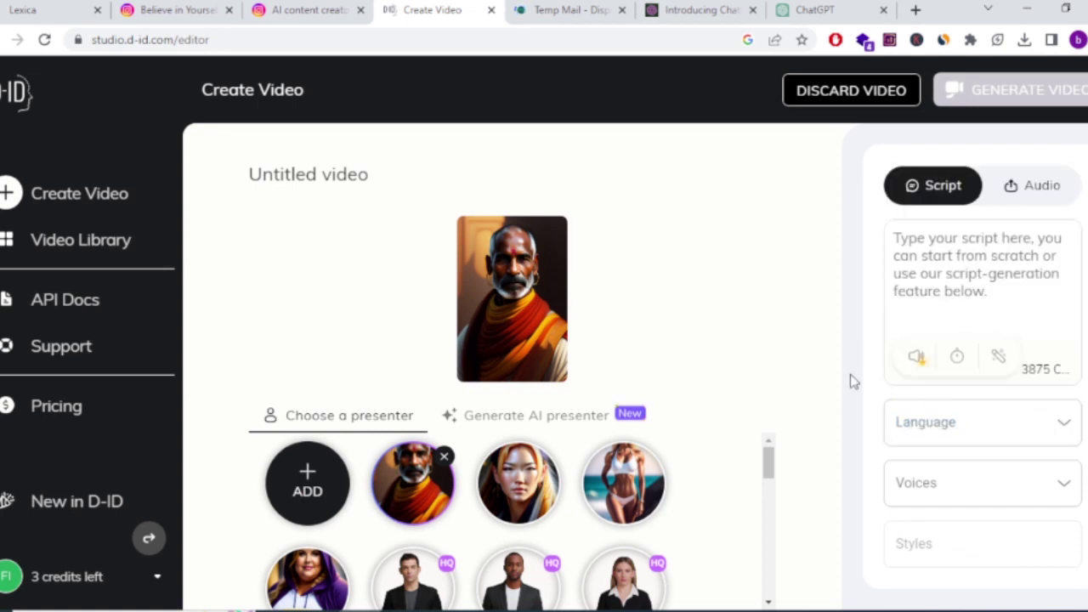
click(1062, 486)
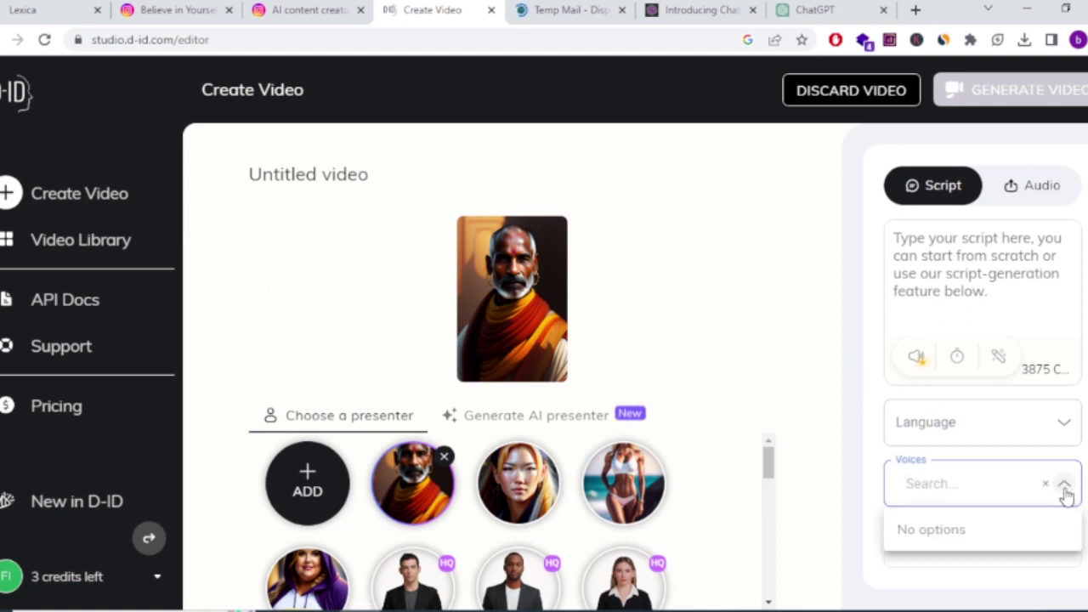
click(1011, 487)
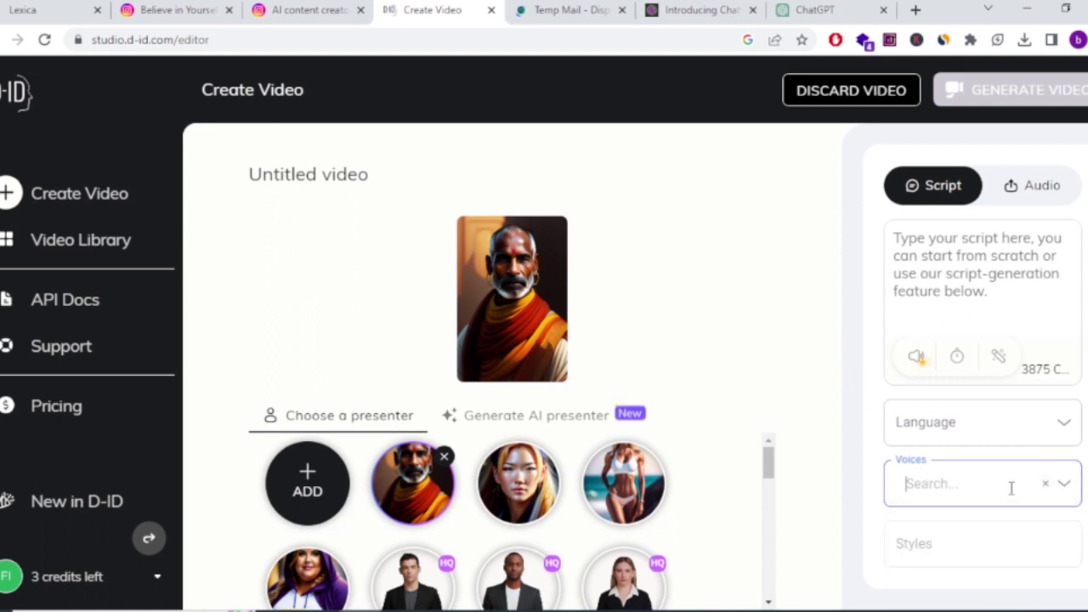
text(a)
key(BackSpace)
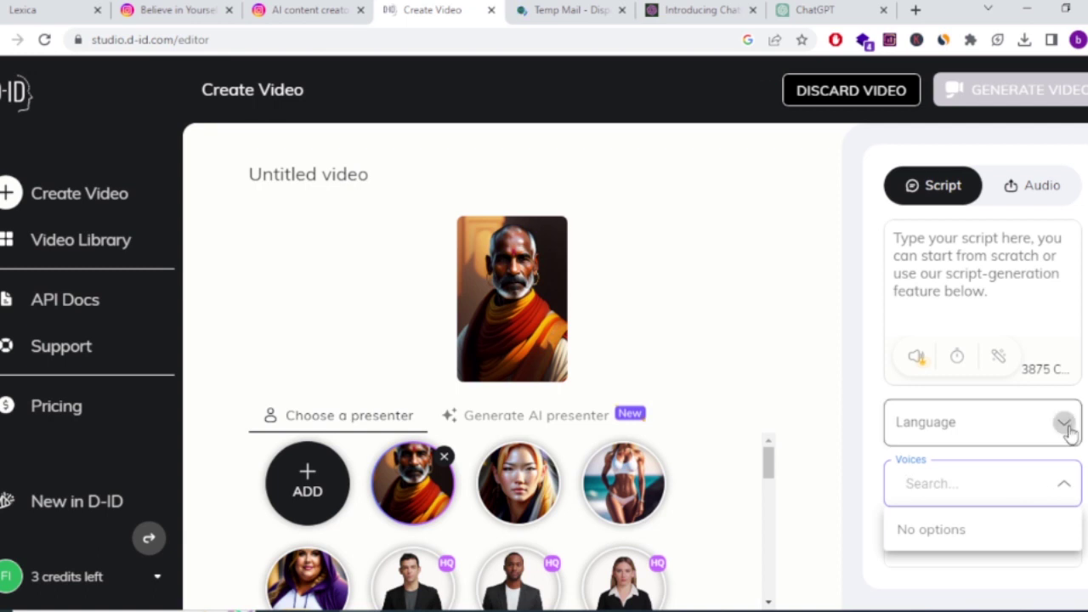
Step: Search the languages for "eng" and set the script language to English (United States)
click(1064, 425)
scroll(963, 323, down, 2)
scroll(963, 318, down, 8)
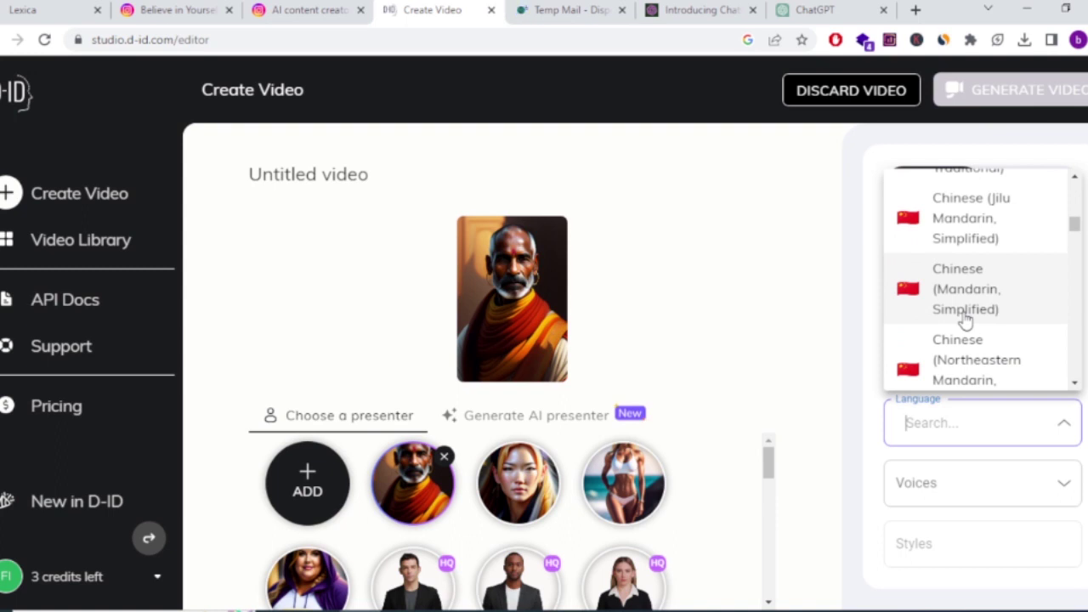
text(eng)
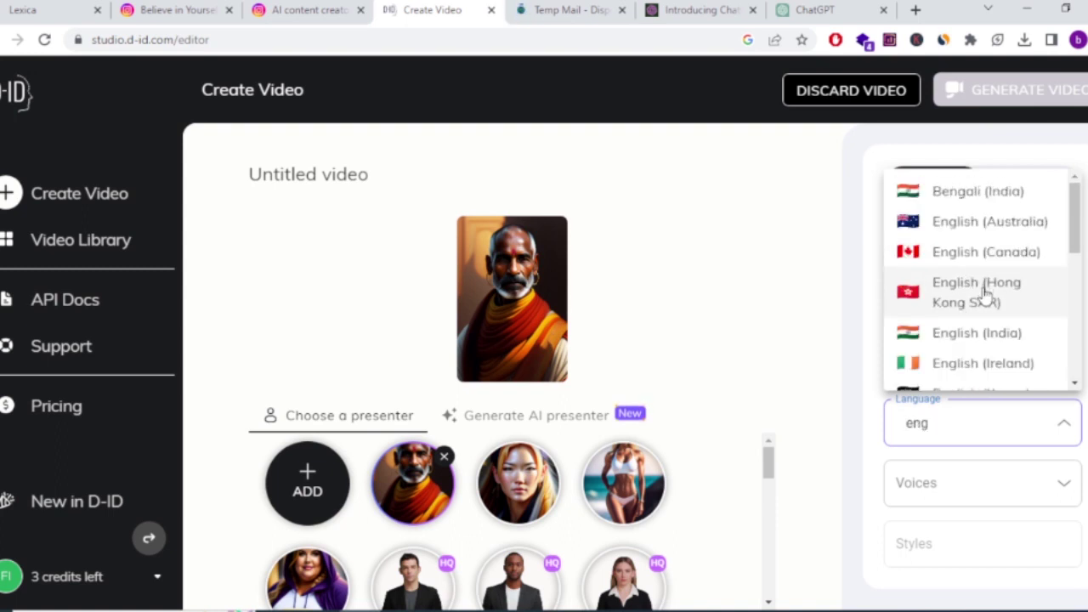
scroll(984, 293, down, 4)
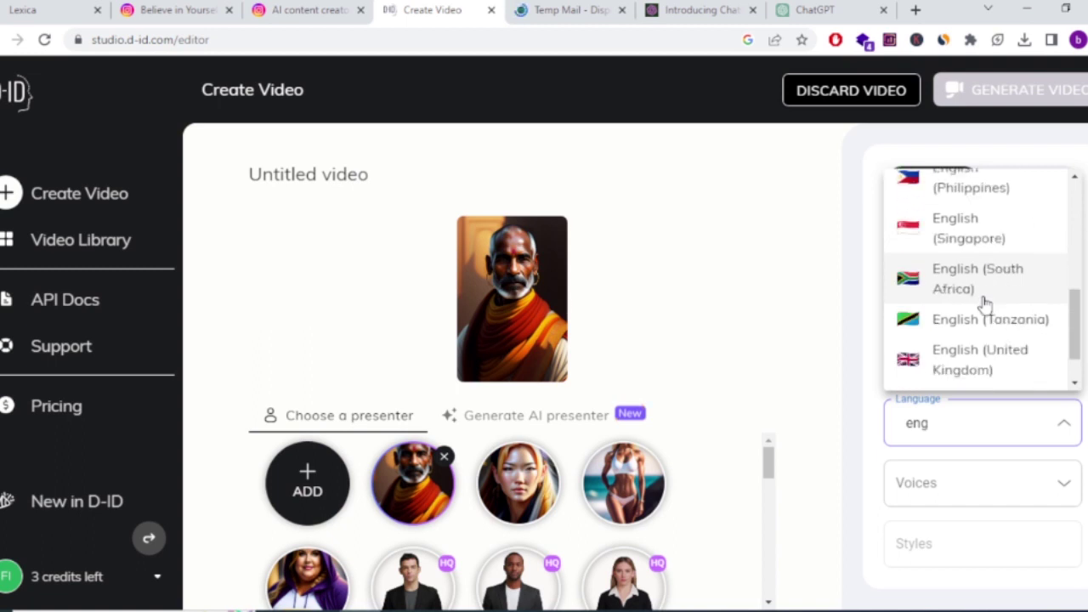
scroll(982, 369, down, 1)
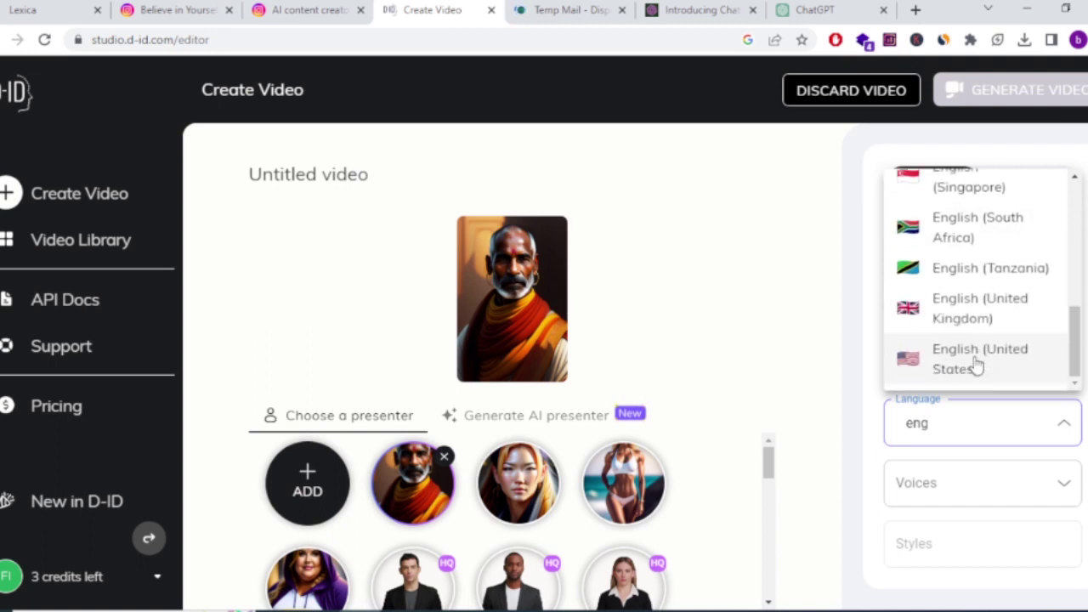
click(978, 369)
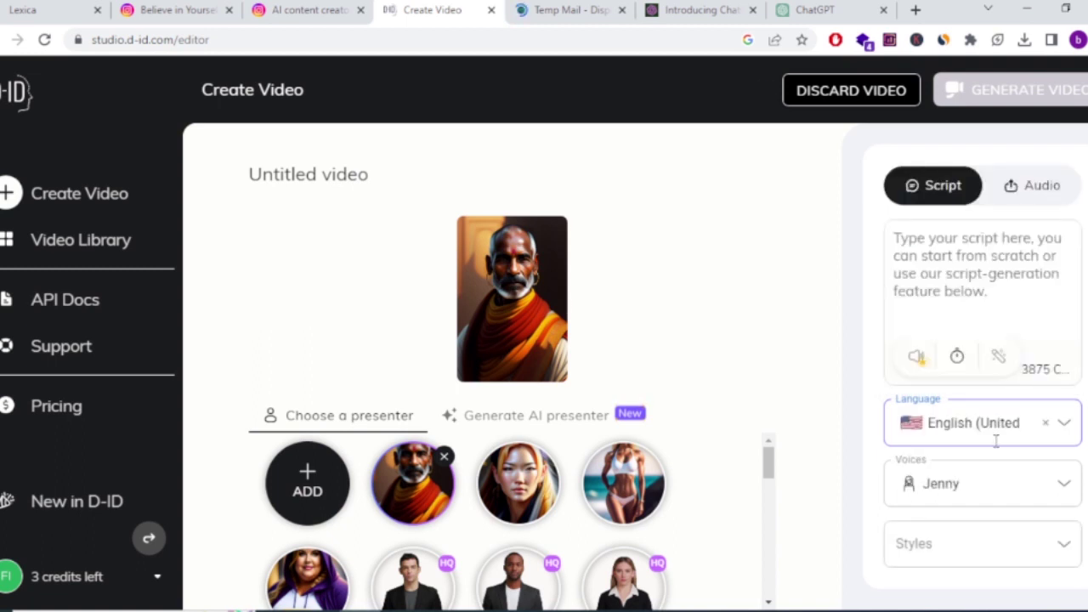
Step: View the available voices without changing Jenny and set the speaking style to angry
click(1061, 484)
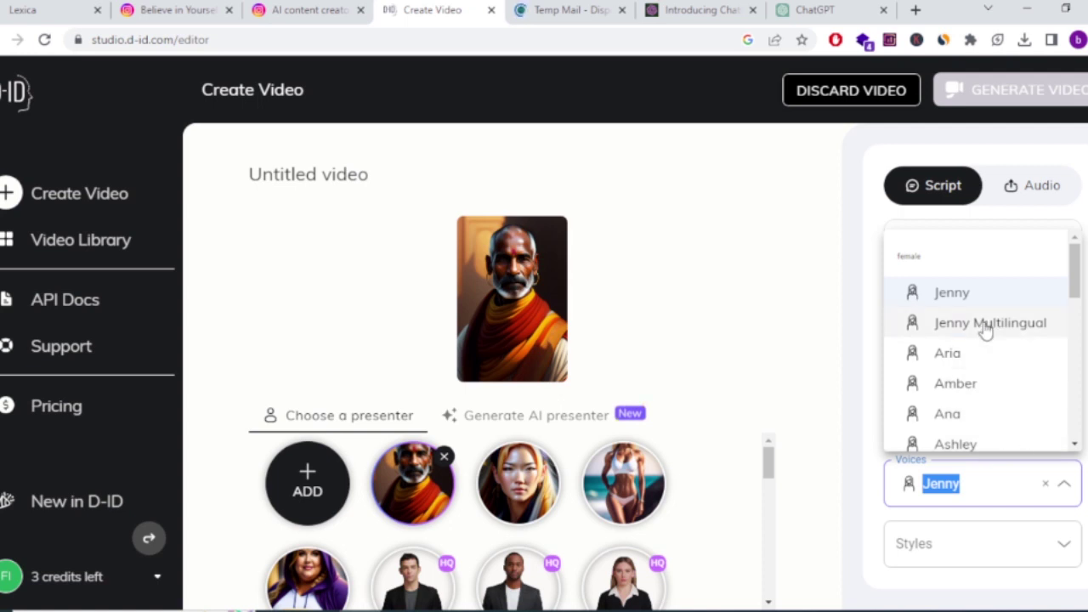
key(Escape)
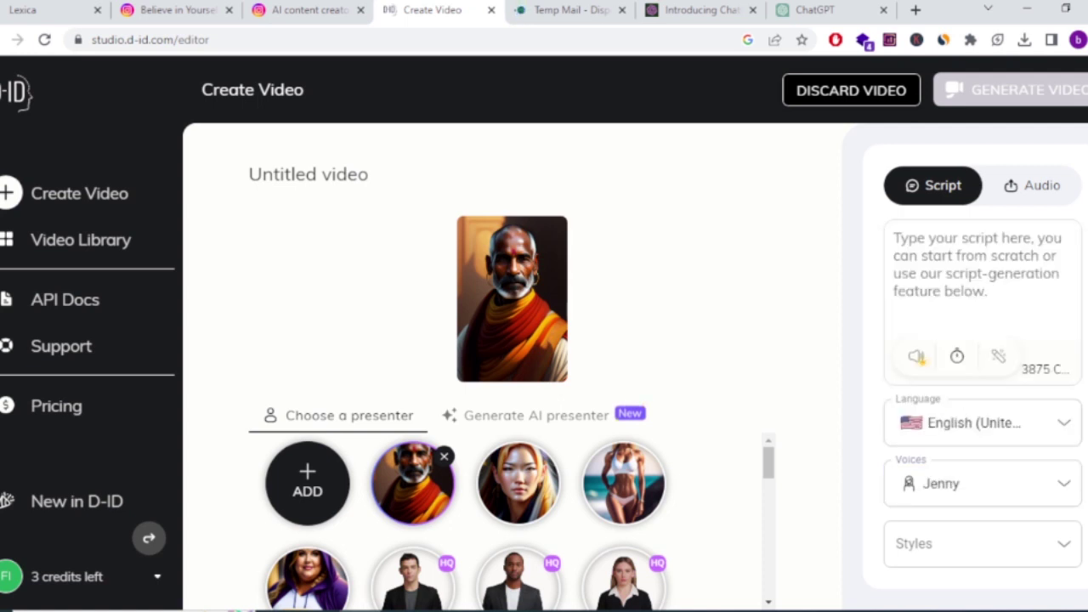
click(1061, 544)
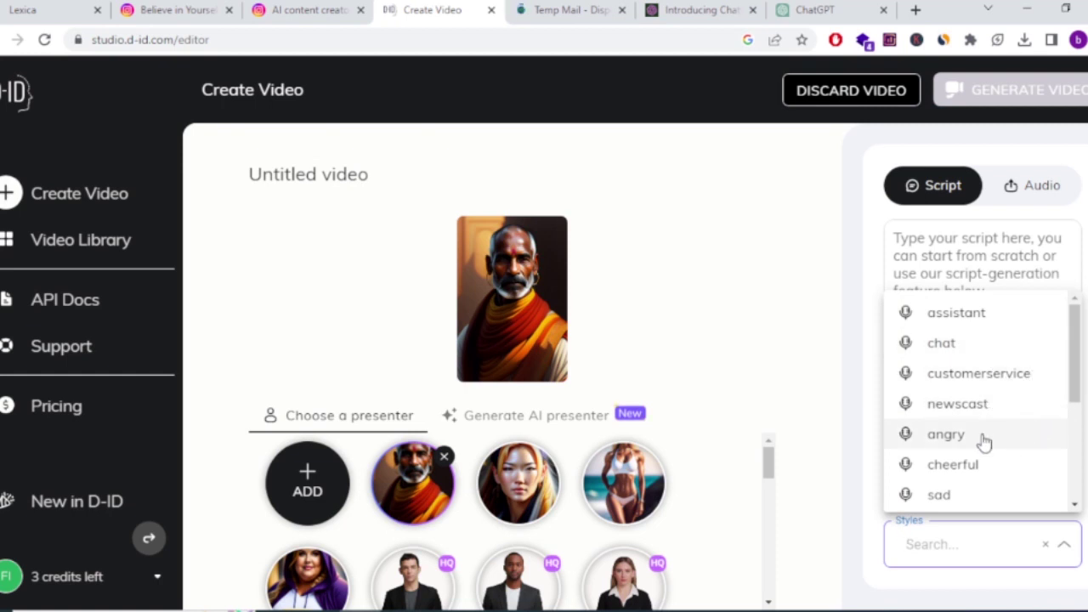
click(946, 434)
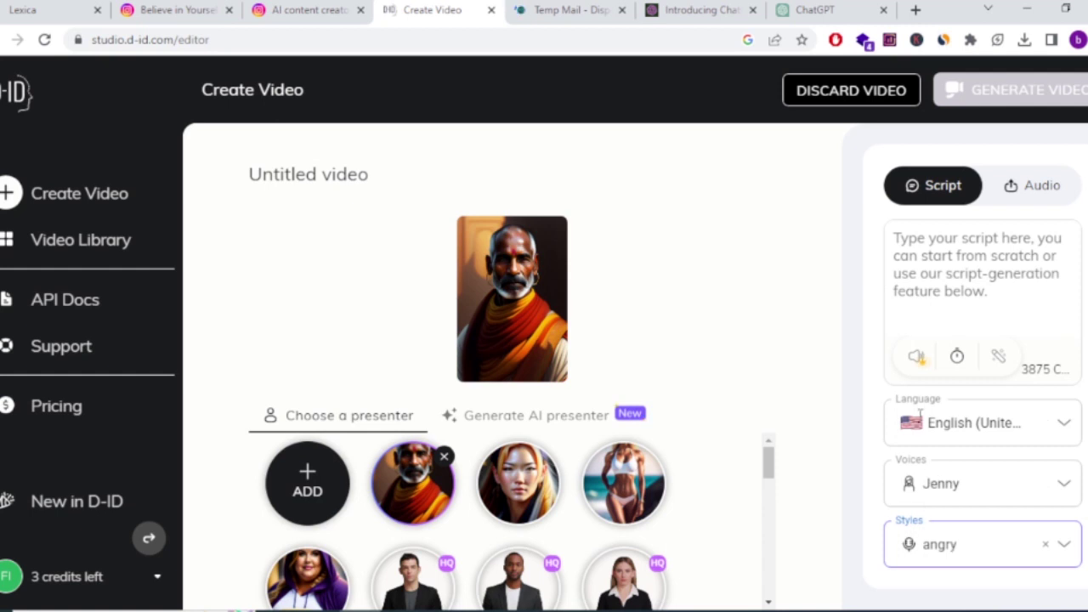
click(918, 358)
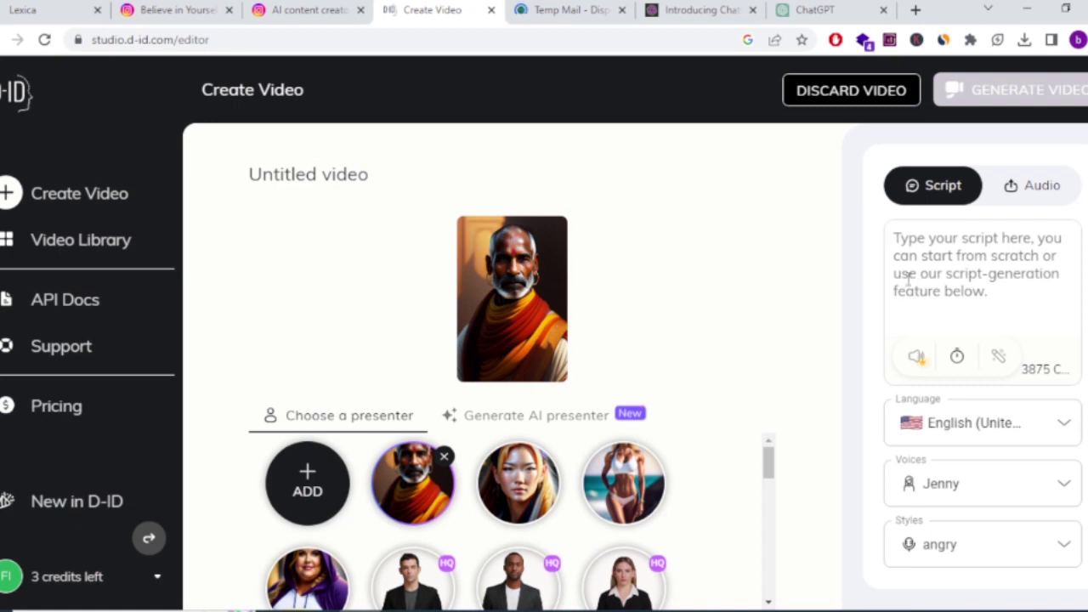
Step: Copy the first five sports quotes, through the Vince Lombardi one about lack of will, from ChatGPT's answer
click(808, 9)
scroll(610, 168, up, 2)
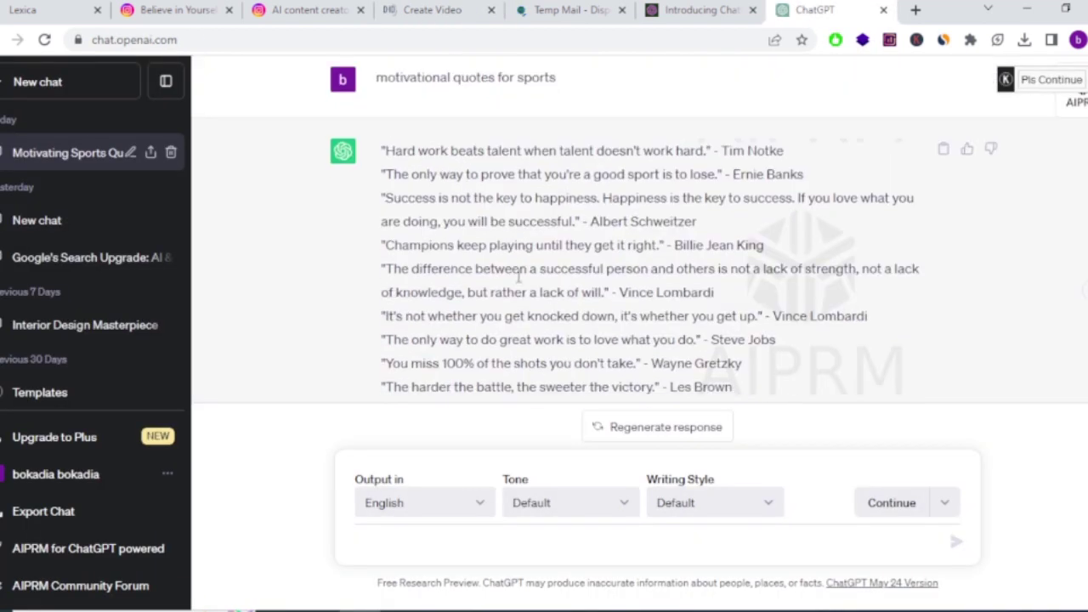
drag(383, 162, 718, 304)
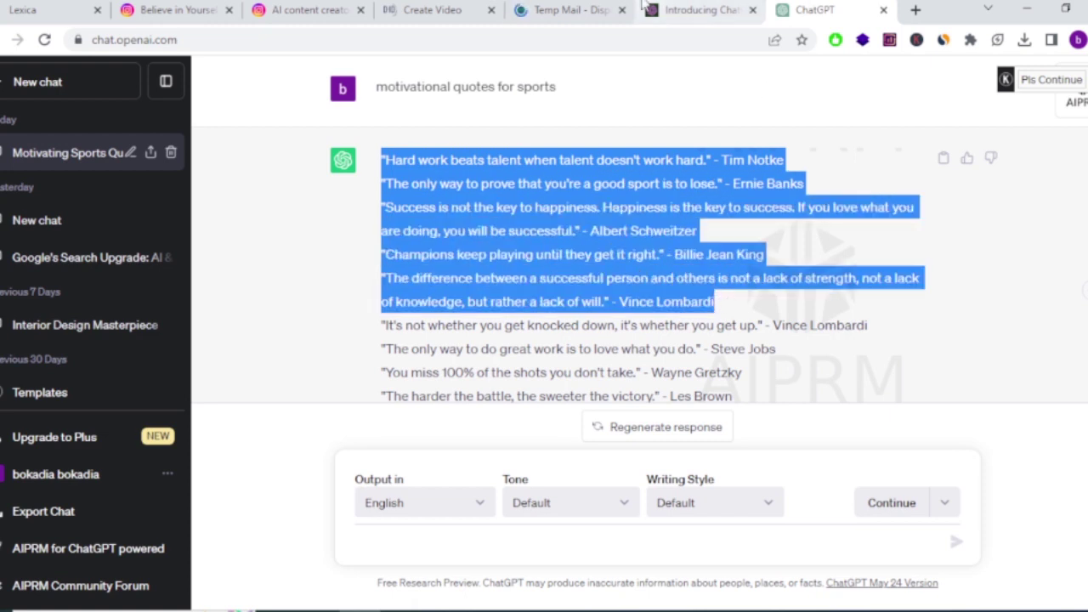
Step: Paste the copied sports quotes into the D-ID video script and clear the script again
click(570, 9)
click(429, 9)
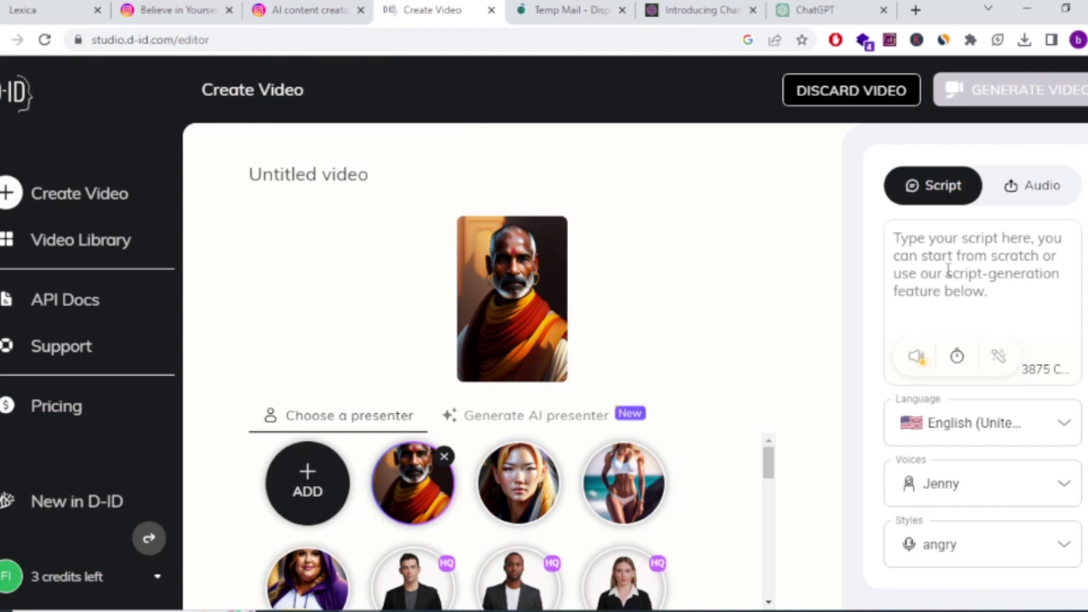
click(909, 238)
key(ctrl+v)
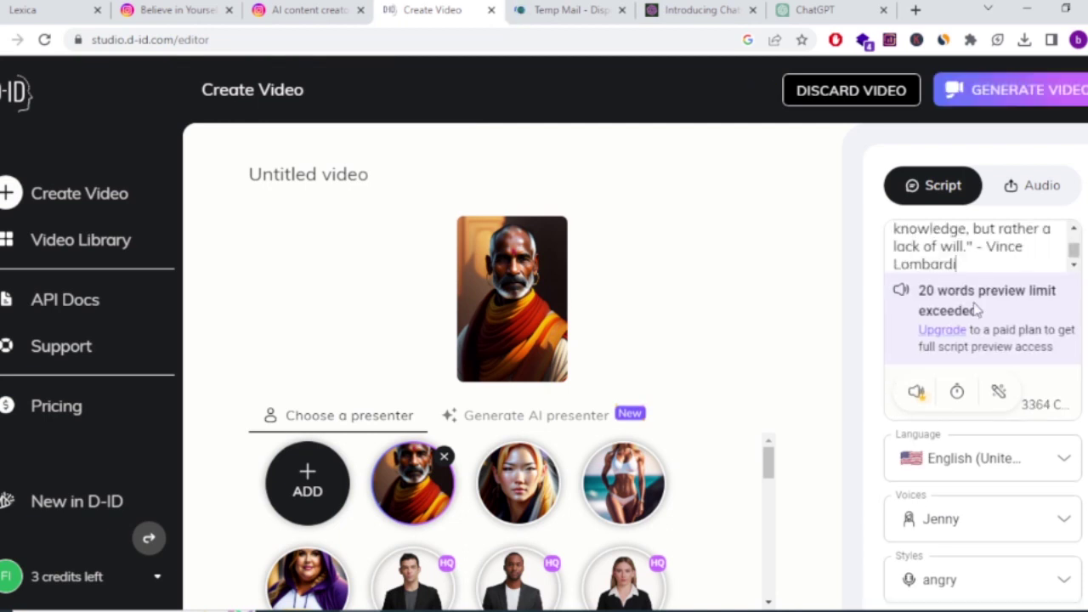
drag(966, 264, 872, 228)
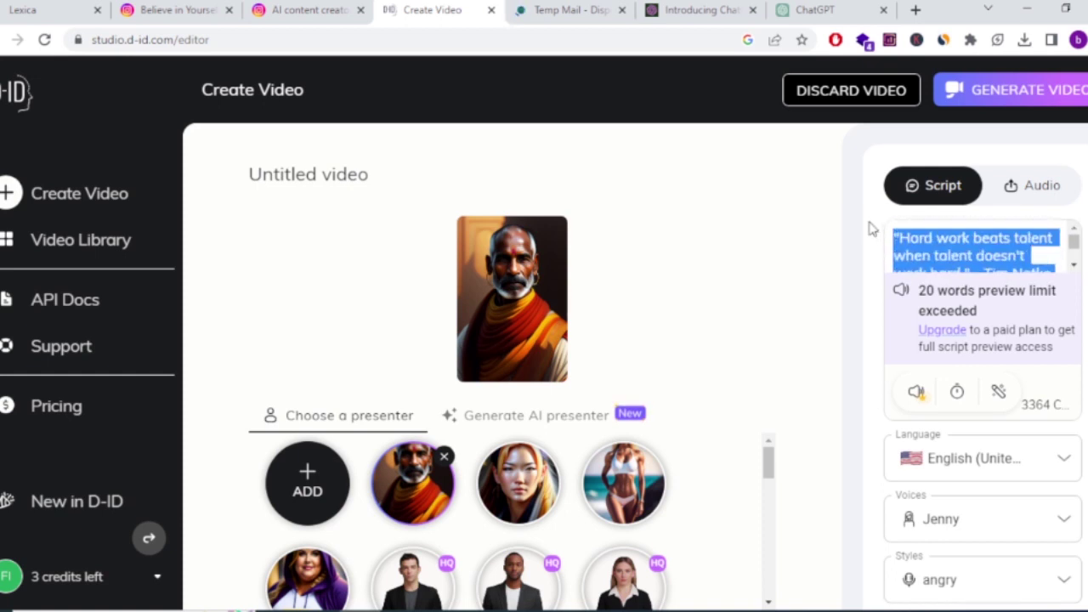
key(BackSpace)
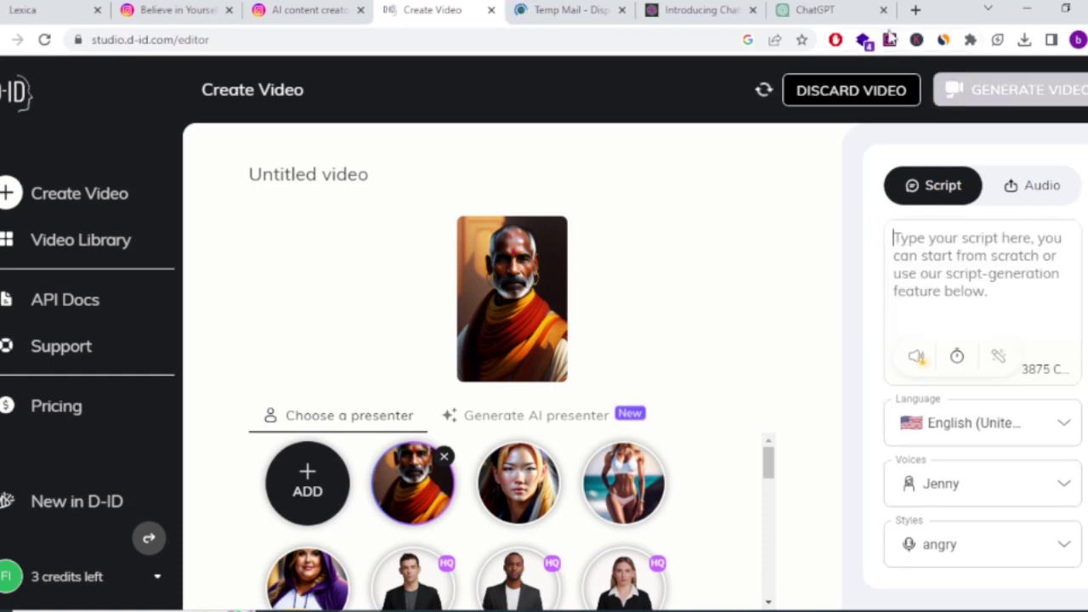
Step: Search Google for "elevenlabs" in a new tab and open the ElevenLabs website
click(918, 10)
text(el)
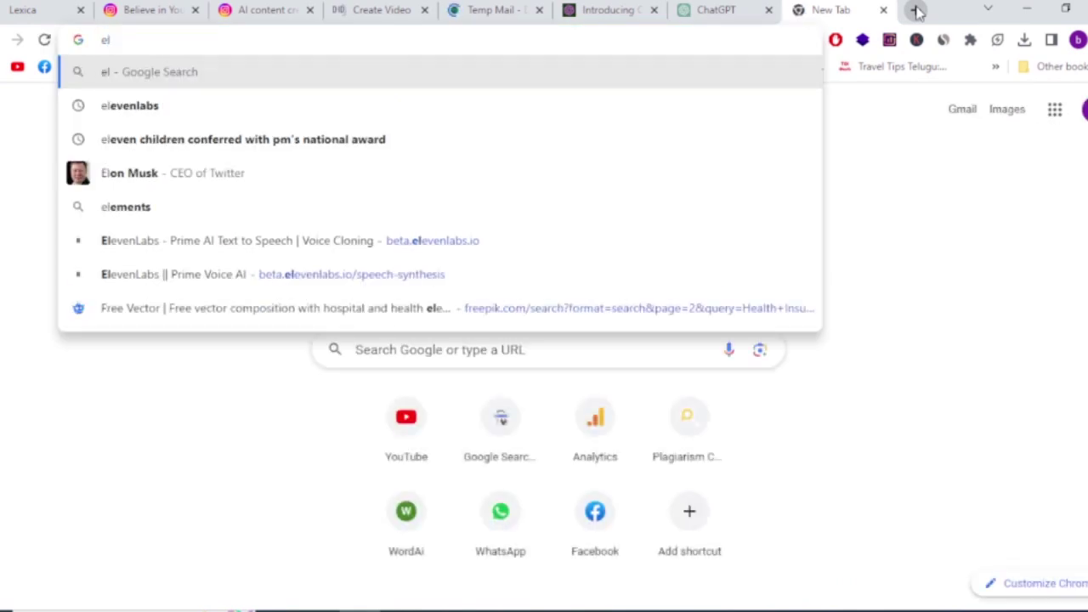
key(Down)
key(Return)
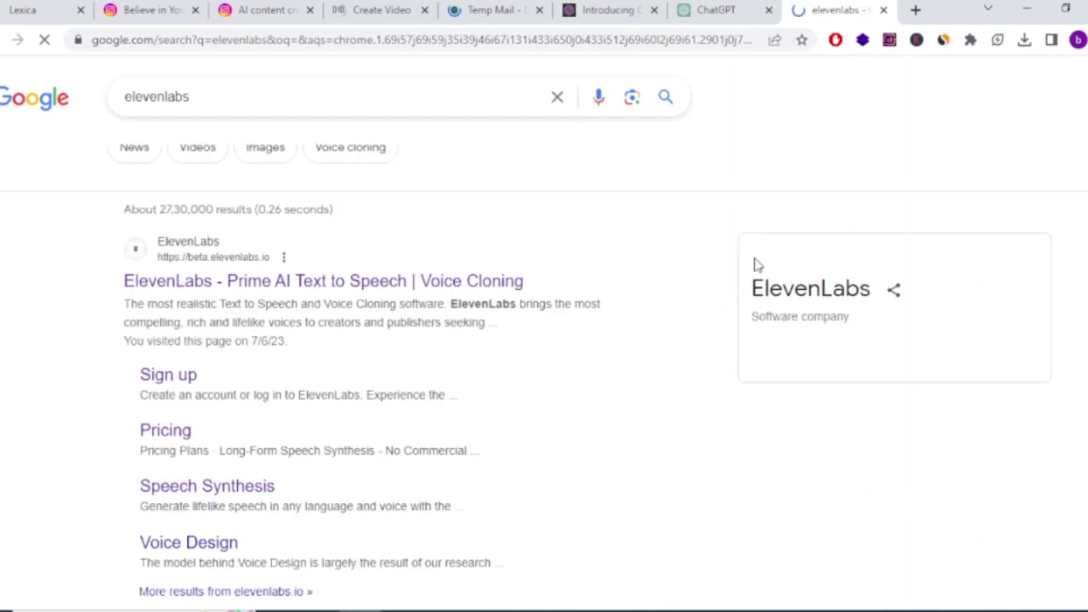
click(260, 282)
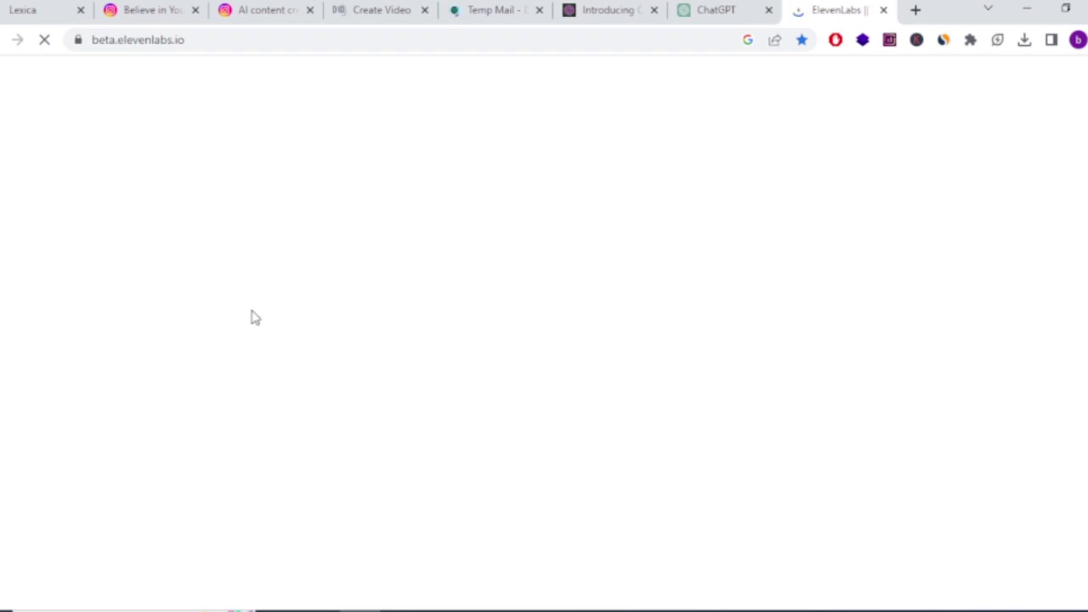
Step: View the temporary e-mail address and its inbox on Temp Mail
click(477, 7)
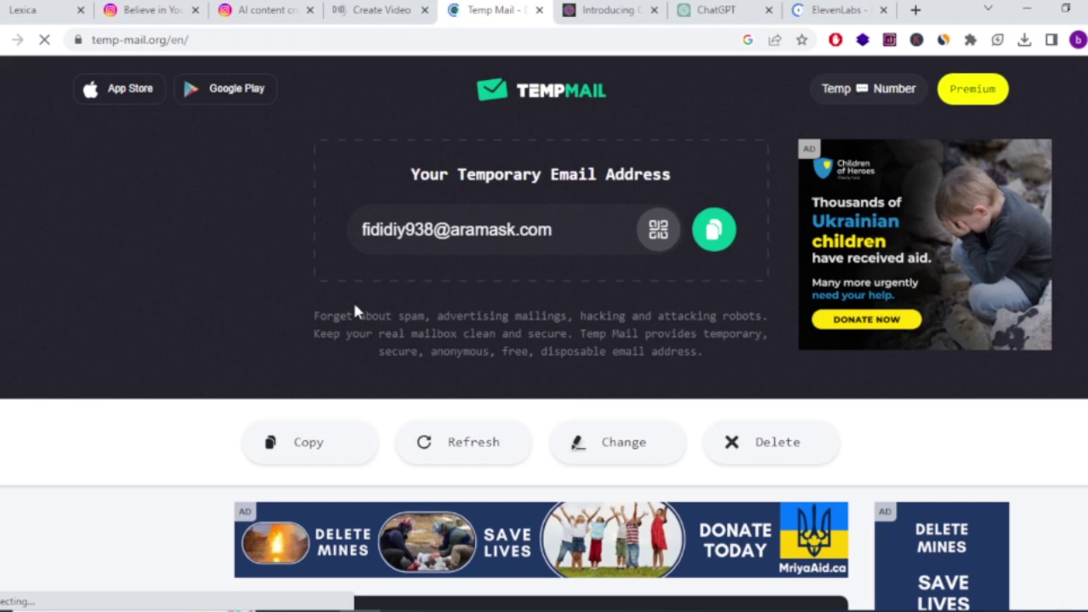
scroll(357, 306, down, 3)
scroll(325, 357, down, 2)
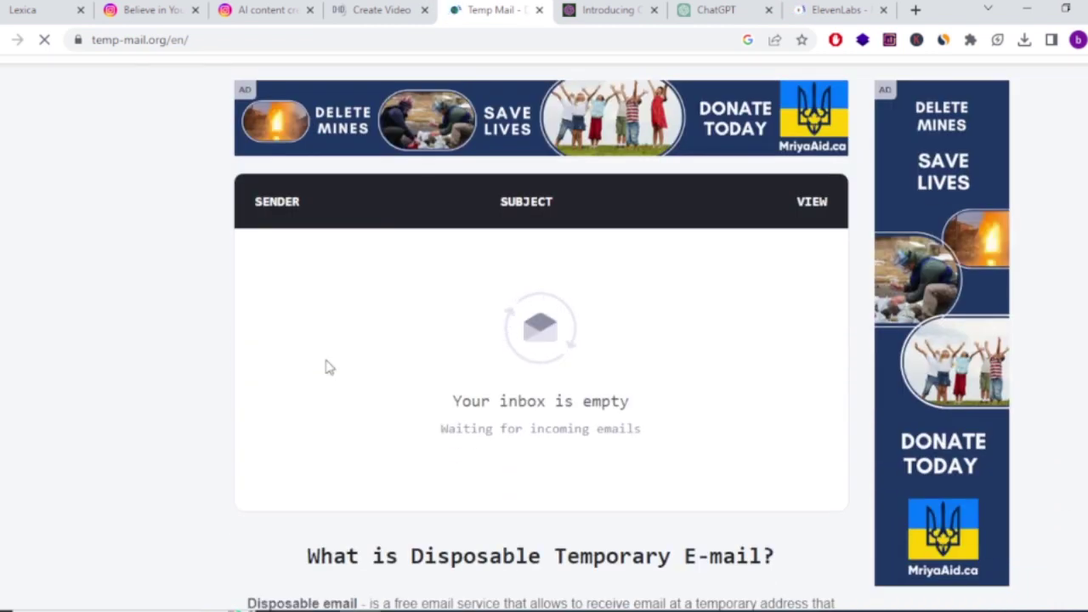
scroll(536, 354, up, 2)
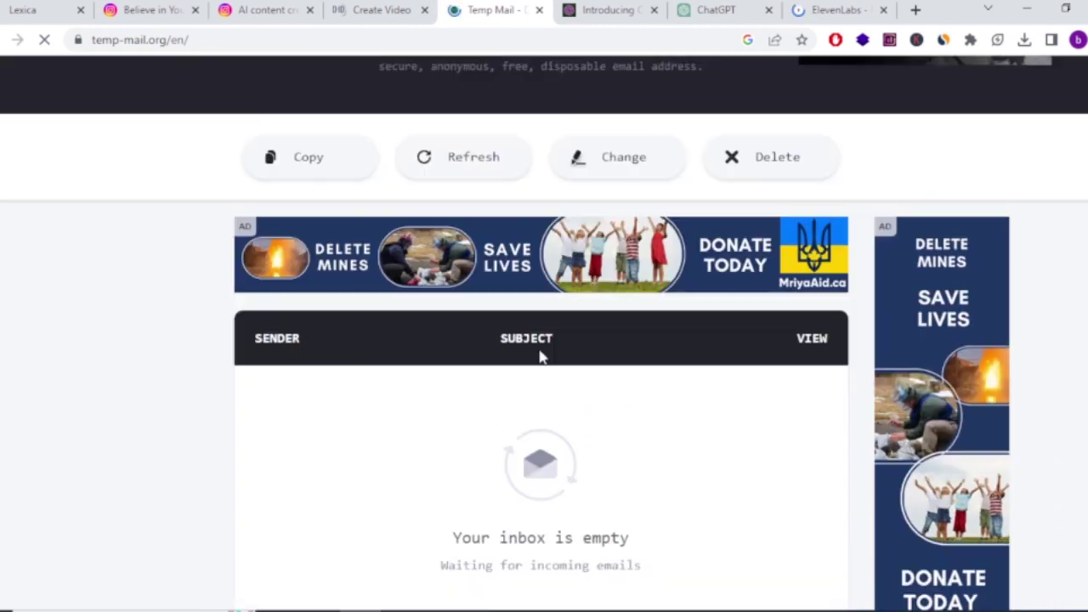
scroll(510, 289, up, 2)
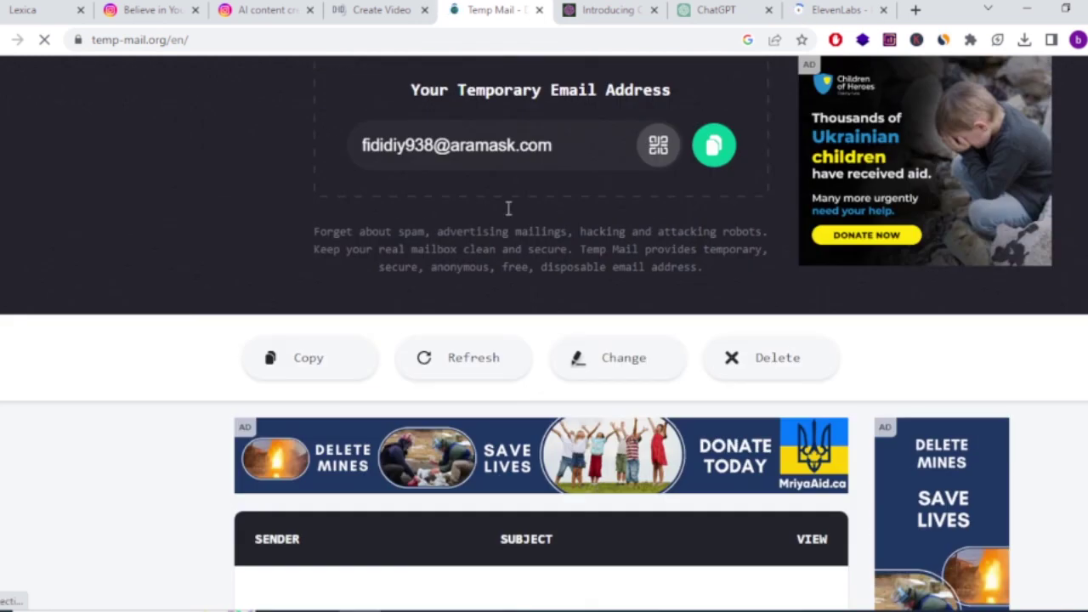
Step: Return to ElevenLabs, check which account is signed in, and review the text and quota on the Speech Synthesis page
click(837, 9)
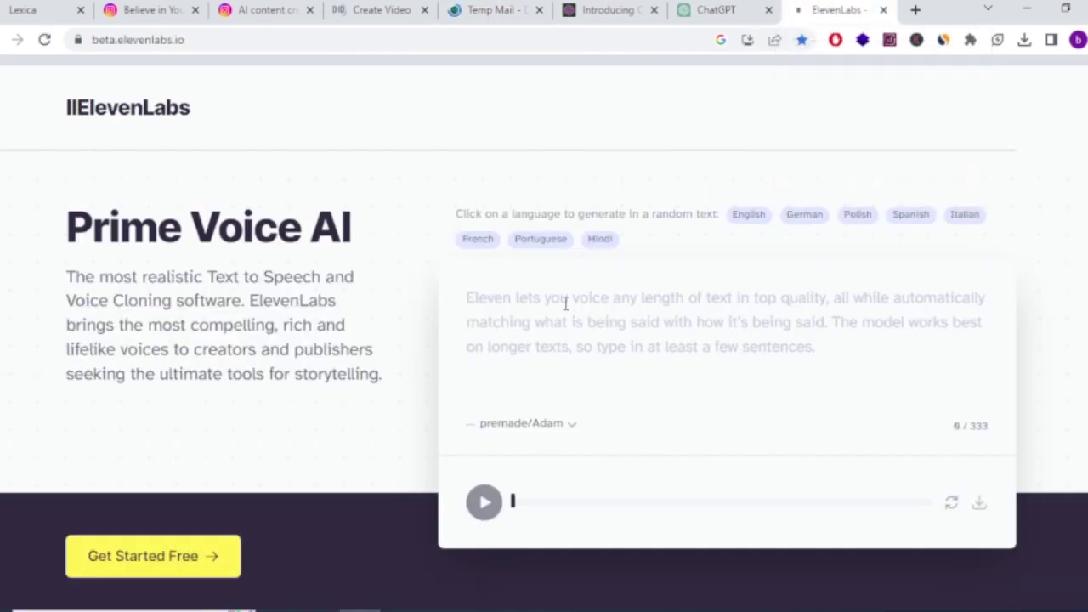
scroll(78, 328, down, 1)
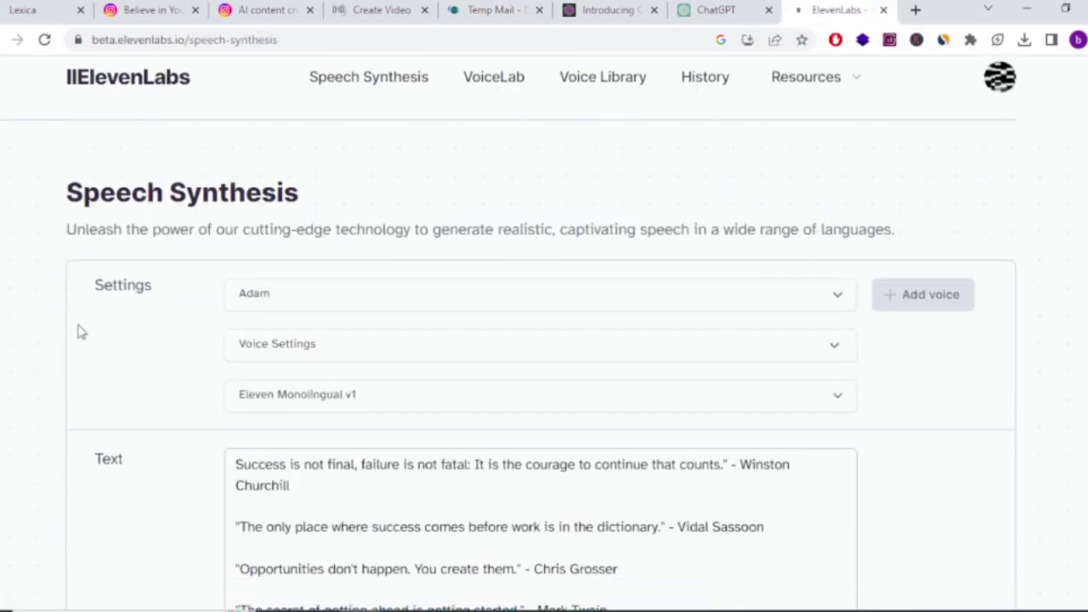
scroll(116, 331, up, 1)
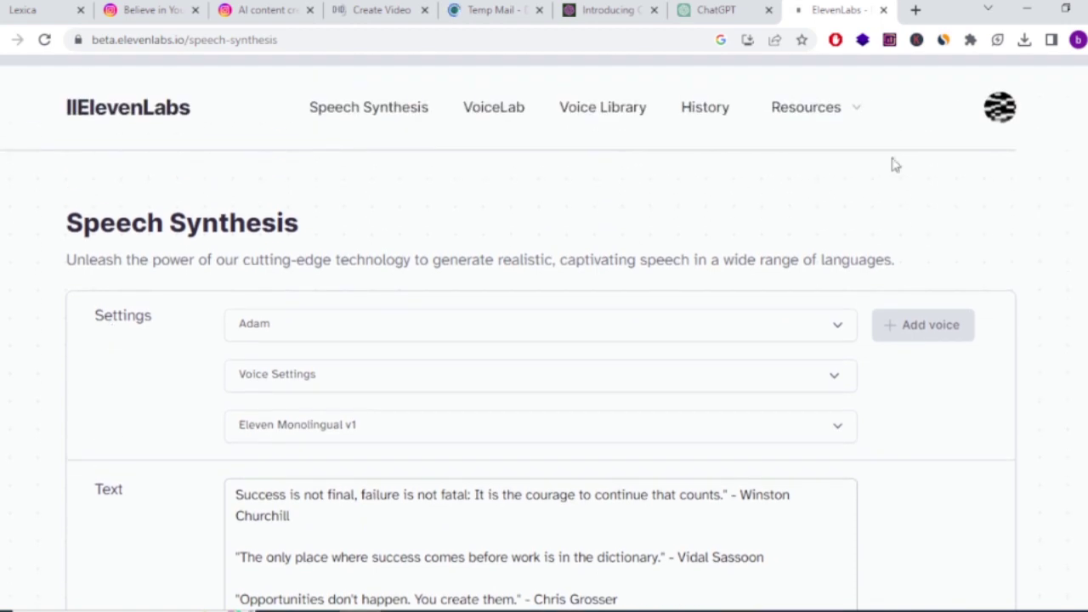
click(998, 111)
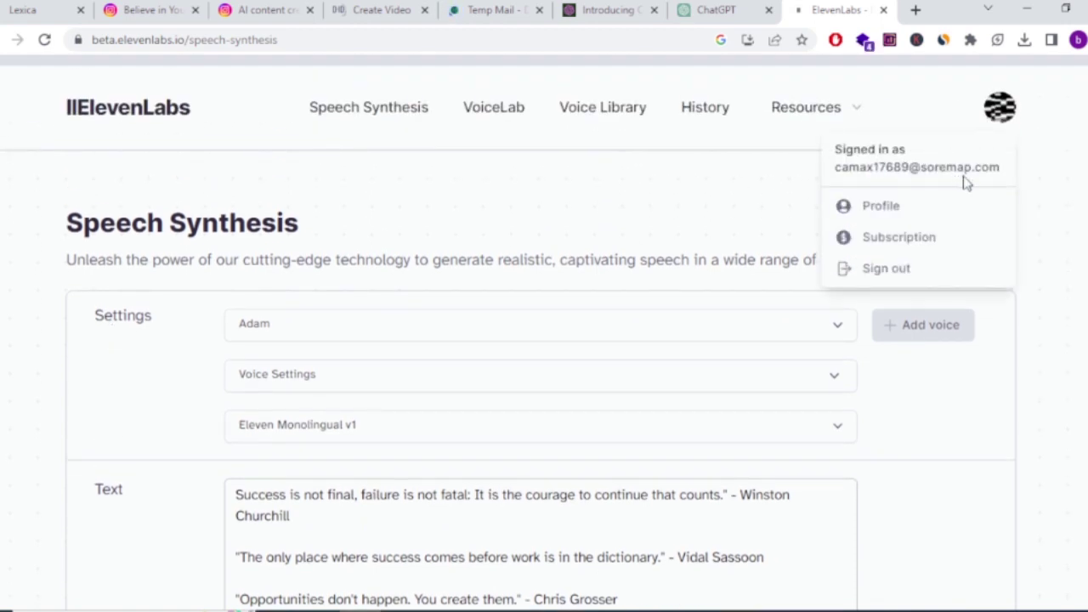
click(1048, 204)
scroll(1054, 221, down, 5)
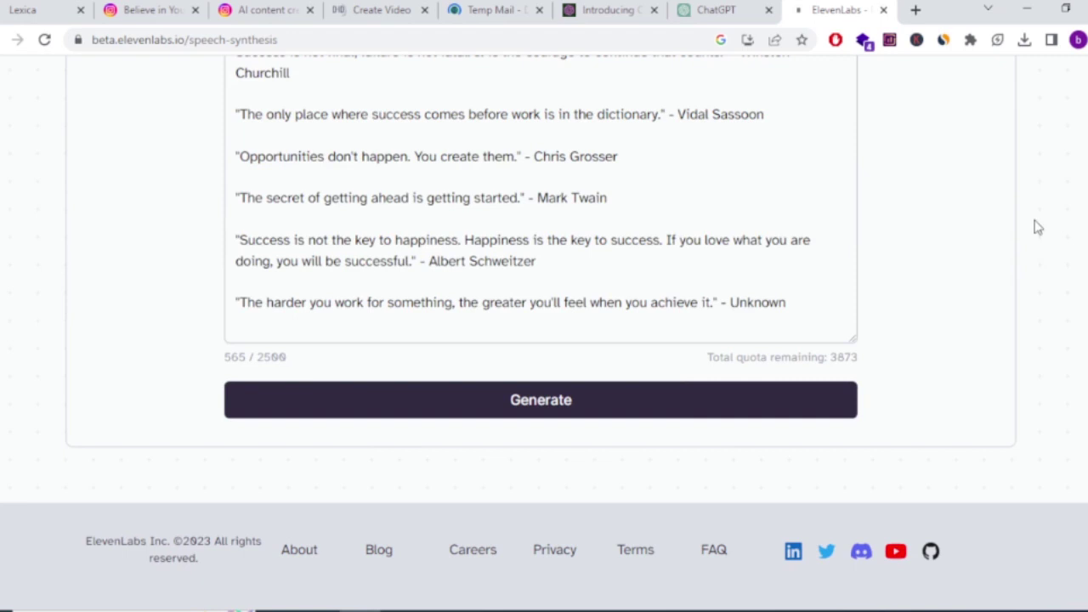
Step: Replace the Speech Synthesis text with the copied sports quotes, starting with "Hard work beats talent when talent doesn't work hard."
drag(856, 358, 834, 358)
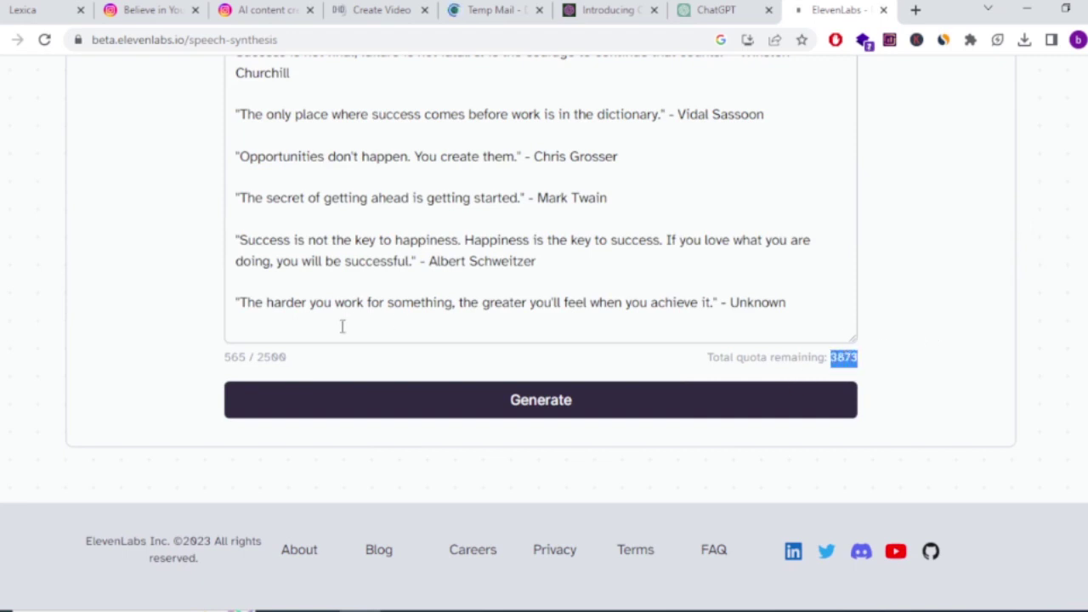
click(370, 304)
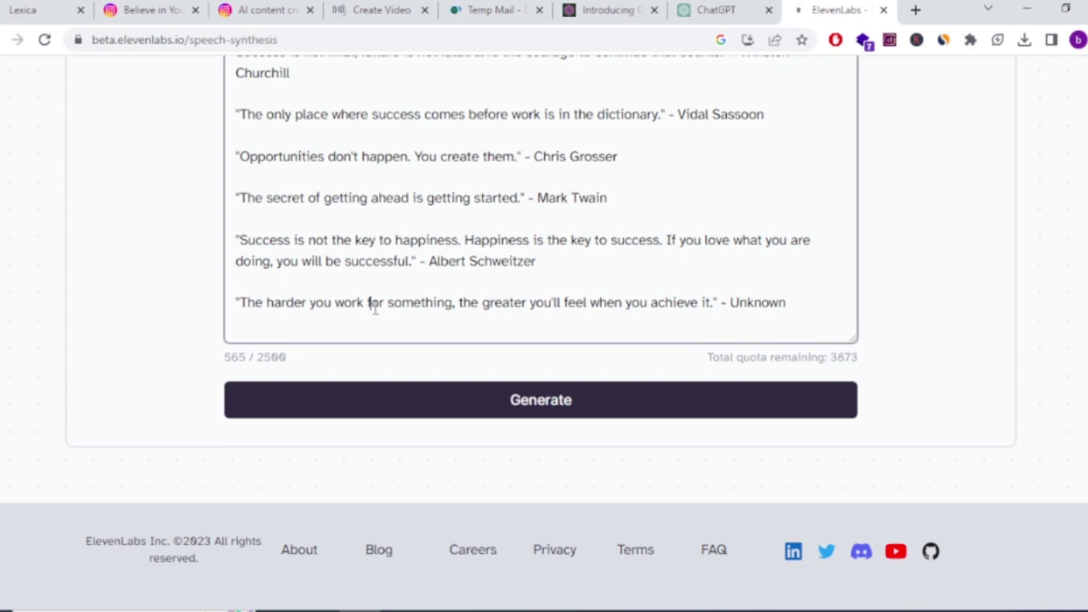
key(ctrl+a)
key(BackSpace)
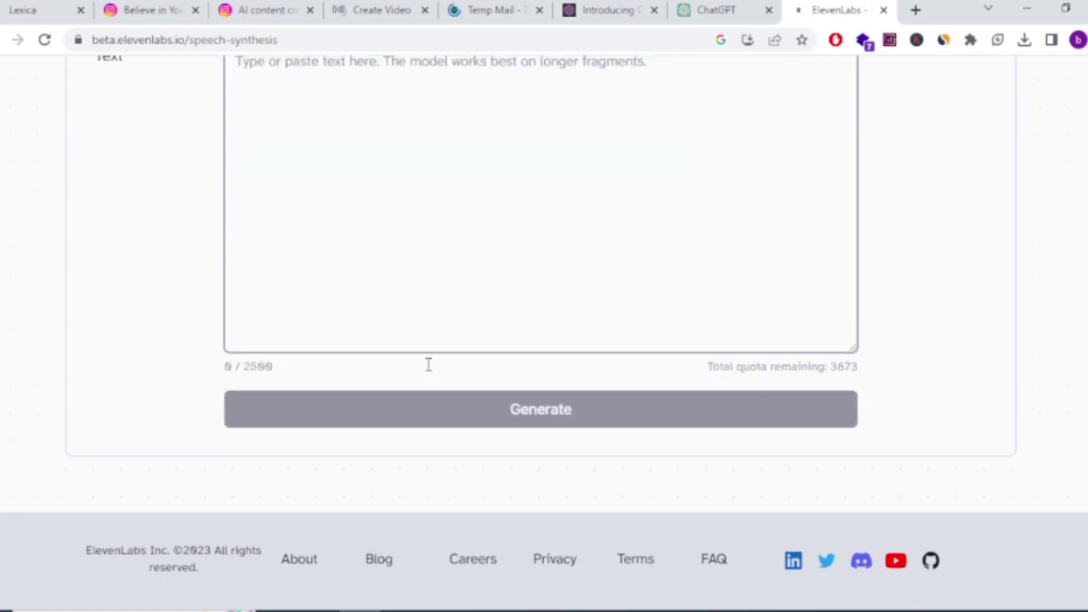
click(933, 319)
scroll(973, 346, up, 1)
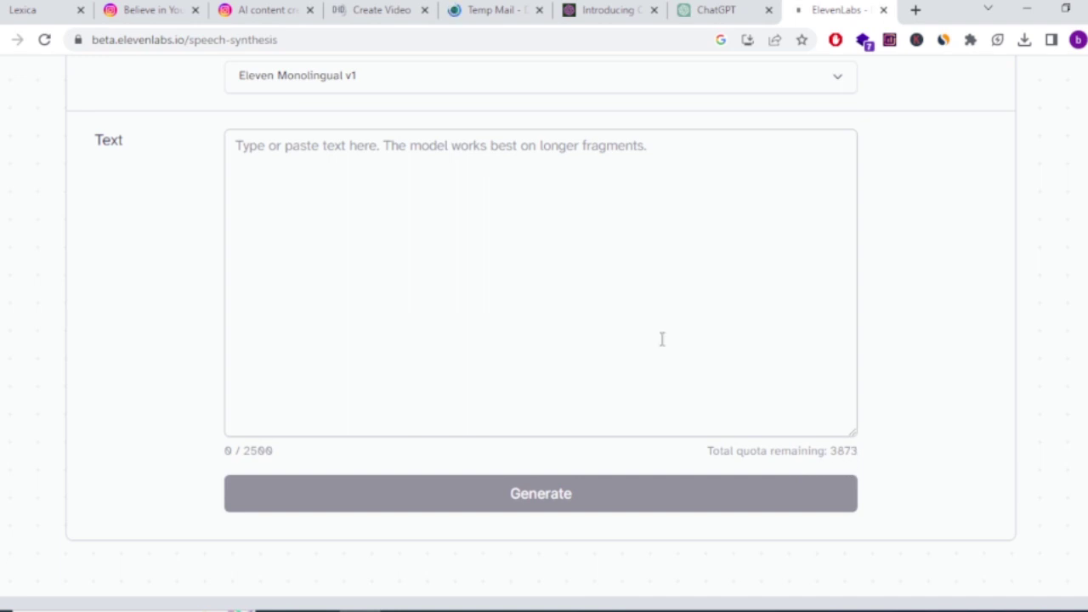
click(366, 196)
text("Hard work beats talent when talent doesn't work hard." - Tim Notke "The only way to prove that you're a good sport is to lose." - Ernie Banks "Success is not the key to happiness. Happiness is the key to success. If you love what you are doing, you will be successful." - Albert Schweitzer "Champions keep playing until they get it right." - Billie Jean King "The difference between a successful person and others is not a lack of strength, not a lack of knowledge, but rather a lack of will." - Vince Lombardi)
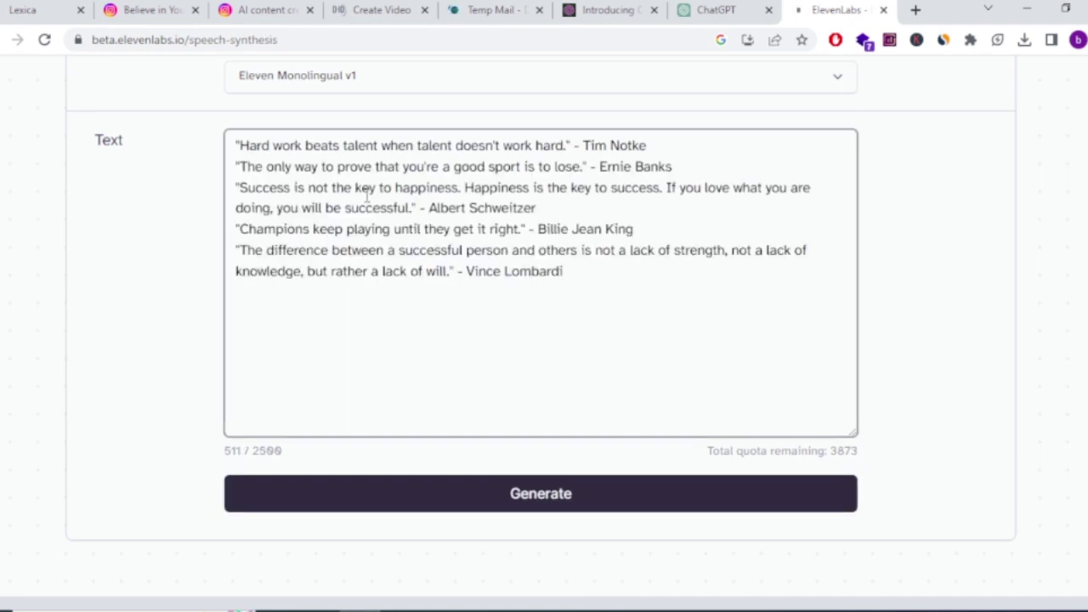
Step: Preview the premade Adam and Antoni voices and choose premade/Adam for the speech
scroll(389, 307, up, 3)
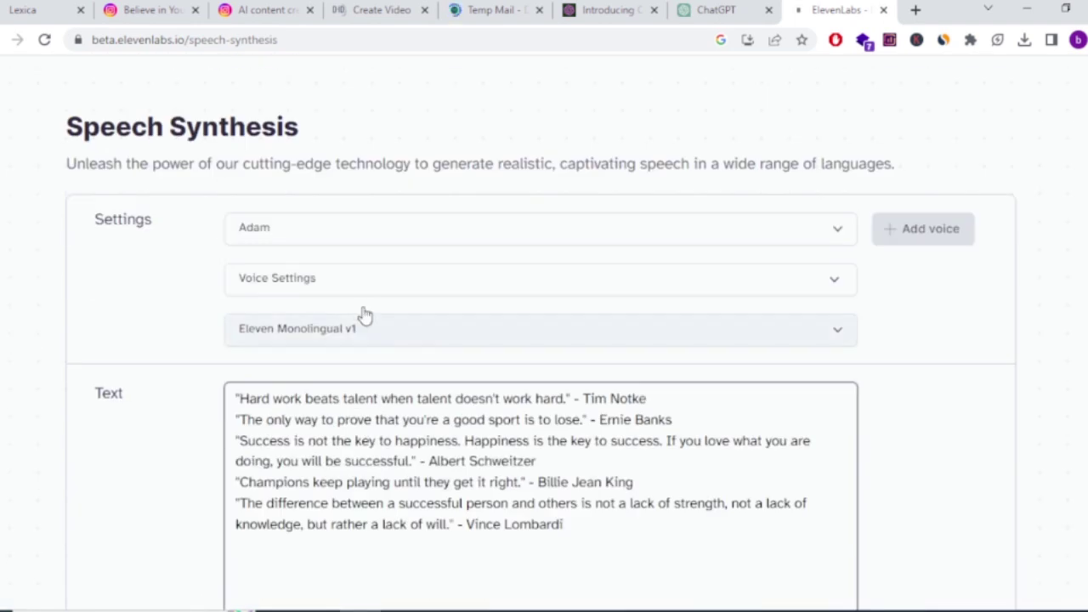
click(839, 235)
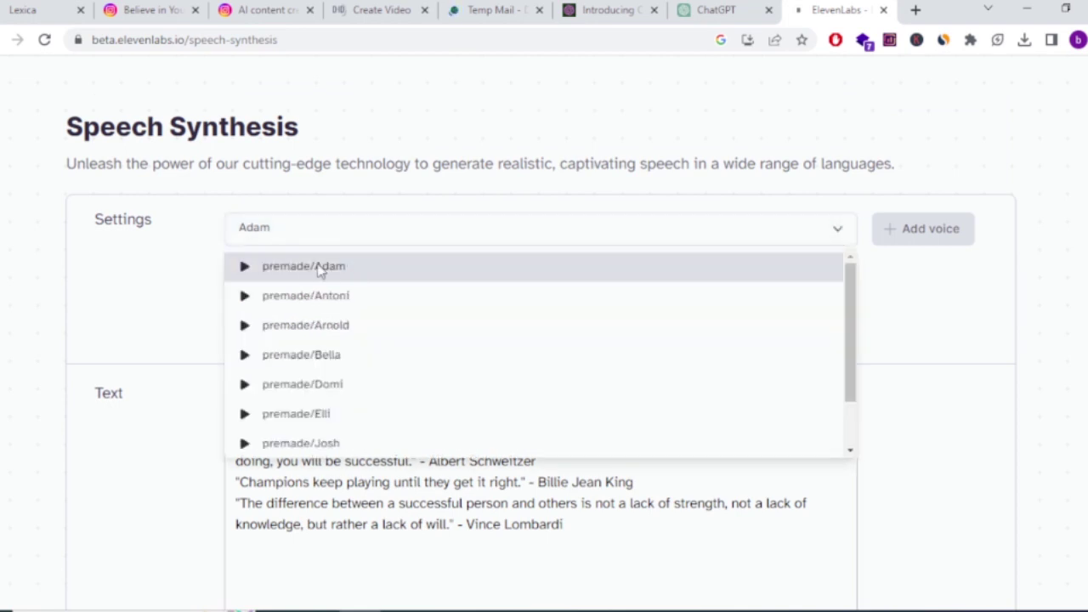
click(244, 268)
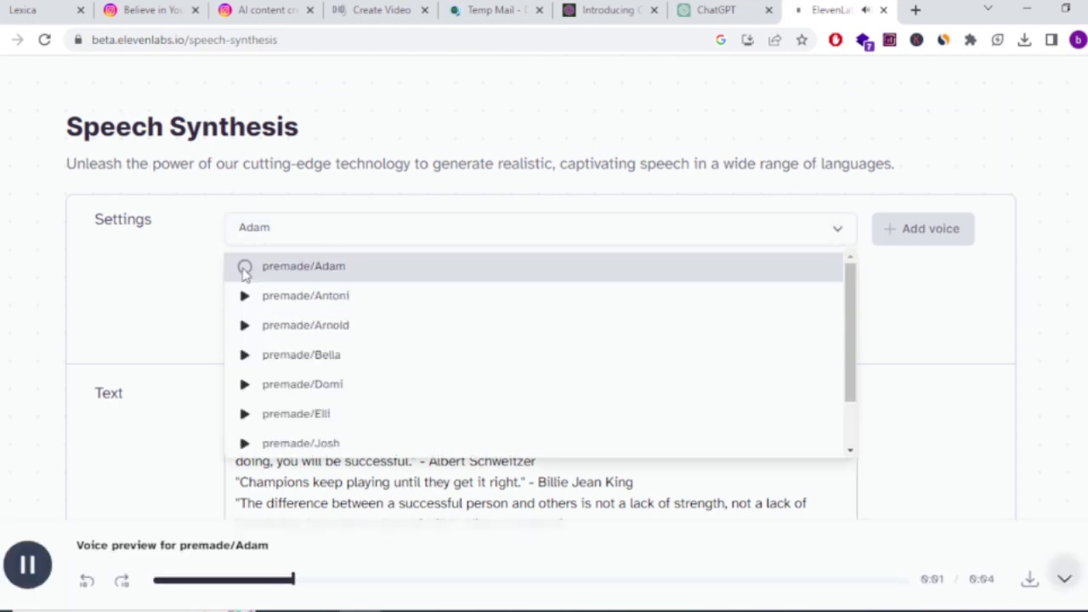
click(245, 295)
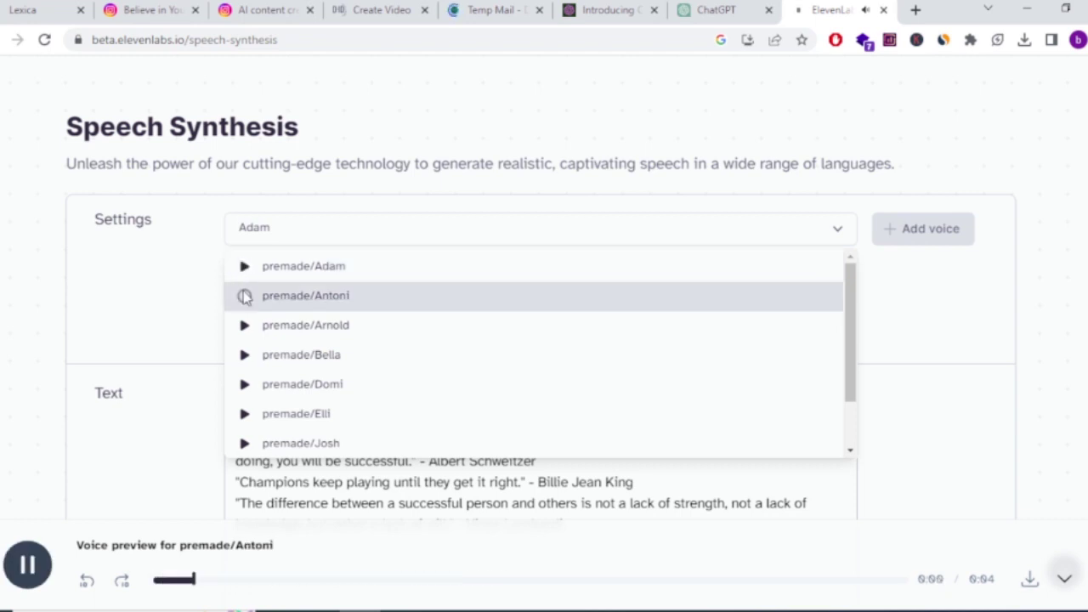
click(302, 266)
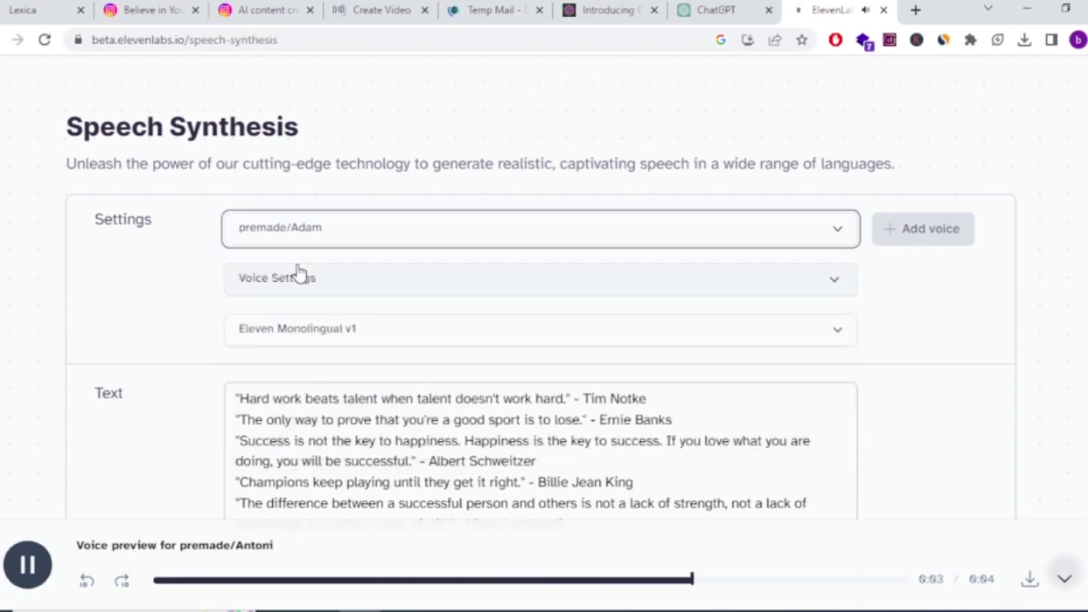
Step: Review the stability and clarity voice settings, then generate the speech from the sports quotes and check the remaining quota
click(837, 282)
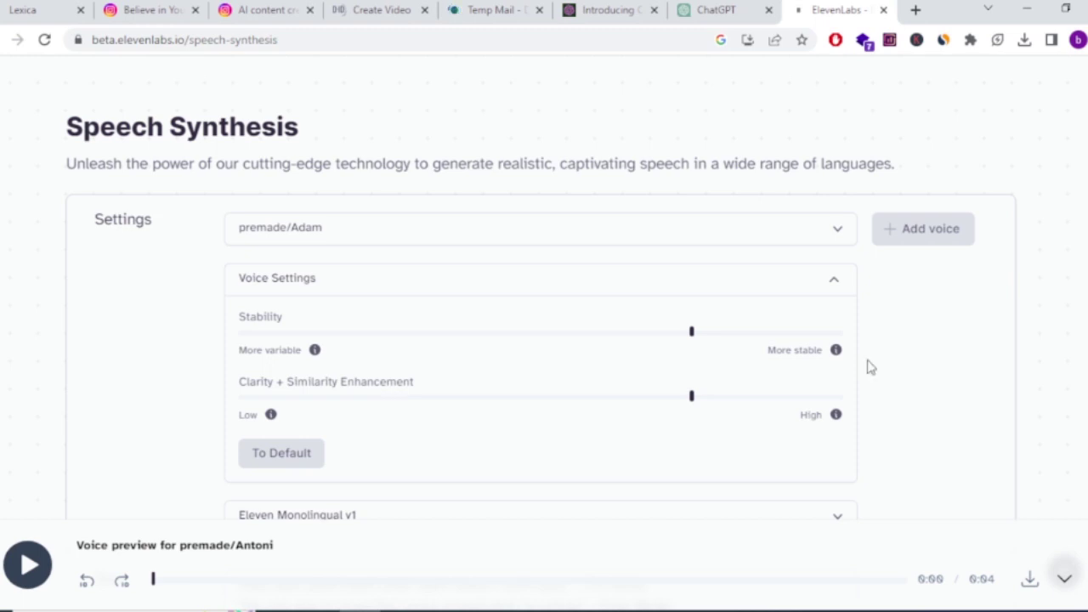
click(837, 287)
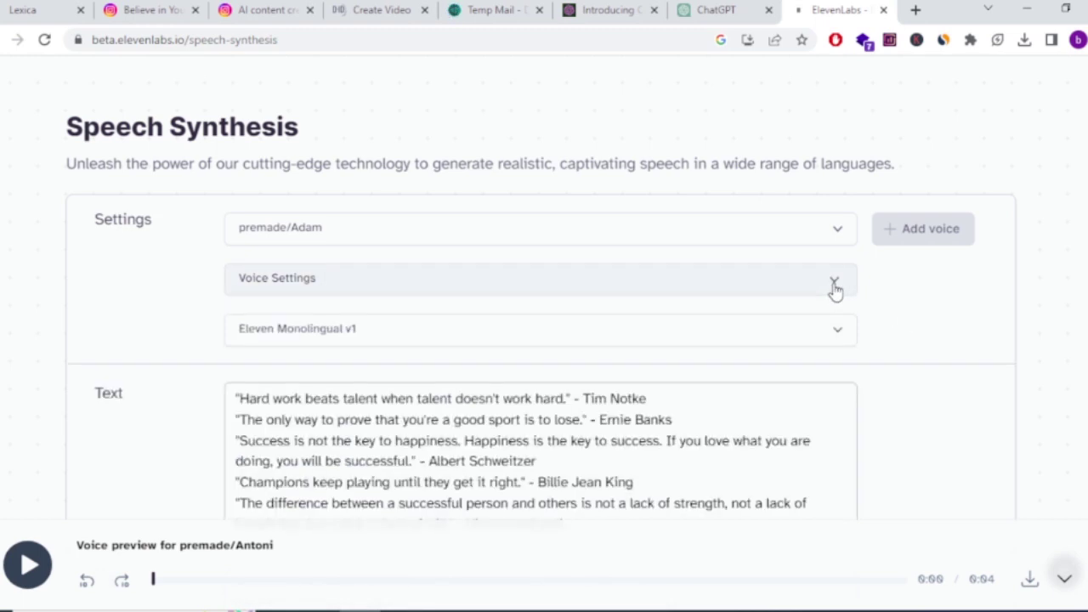
scroll(920, 319, down, 2)
scroll(916, 320, down, 2)
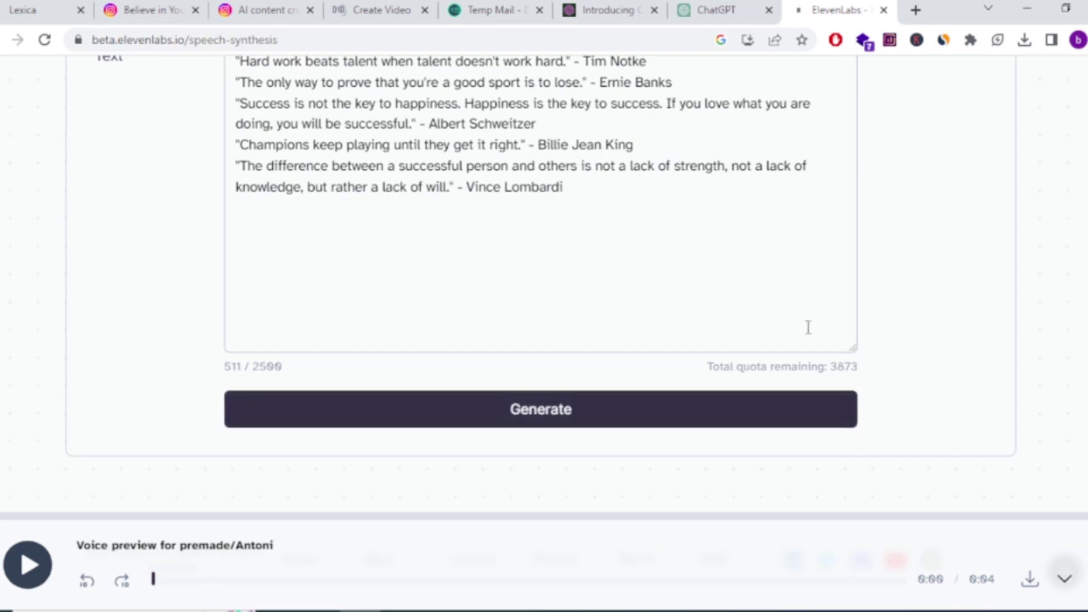
drag(846, 367, 830, 367)
click(557, 410)
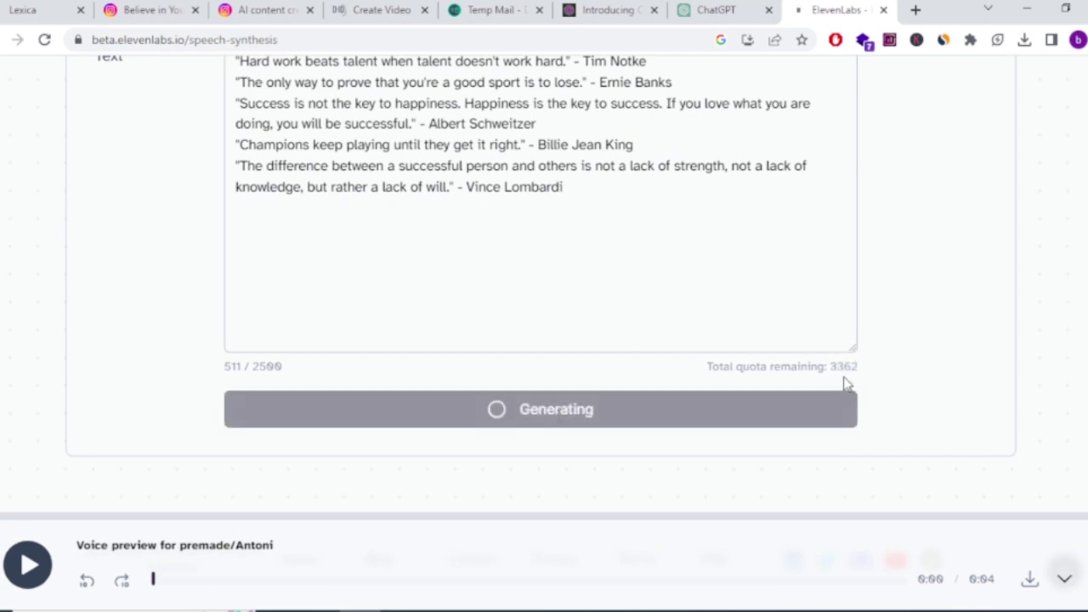
drag(861, 370, 829, 366)
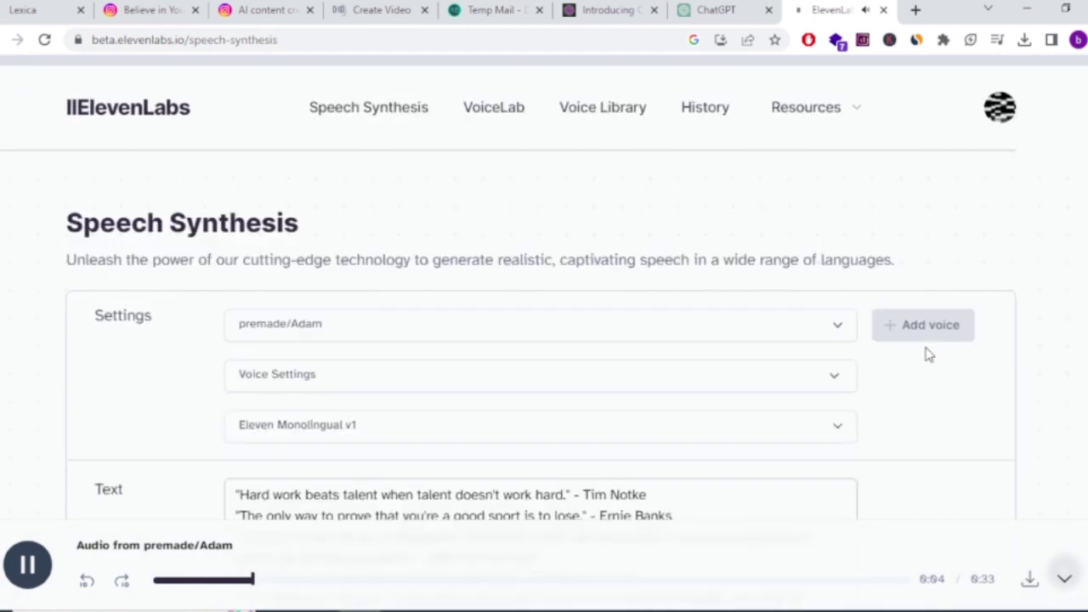
Step: Check the length of the generated Adam voice-over and download it as an MP3
click(855, 112)
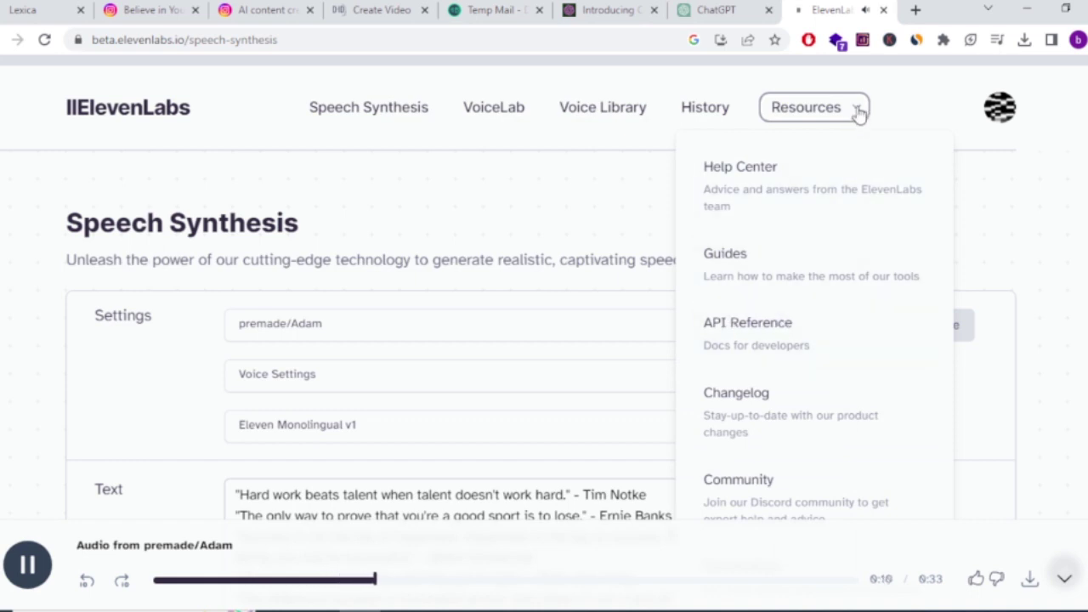
scroll(677, 257, down, 4)
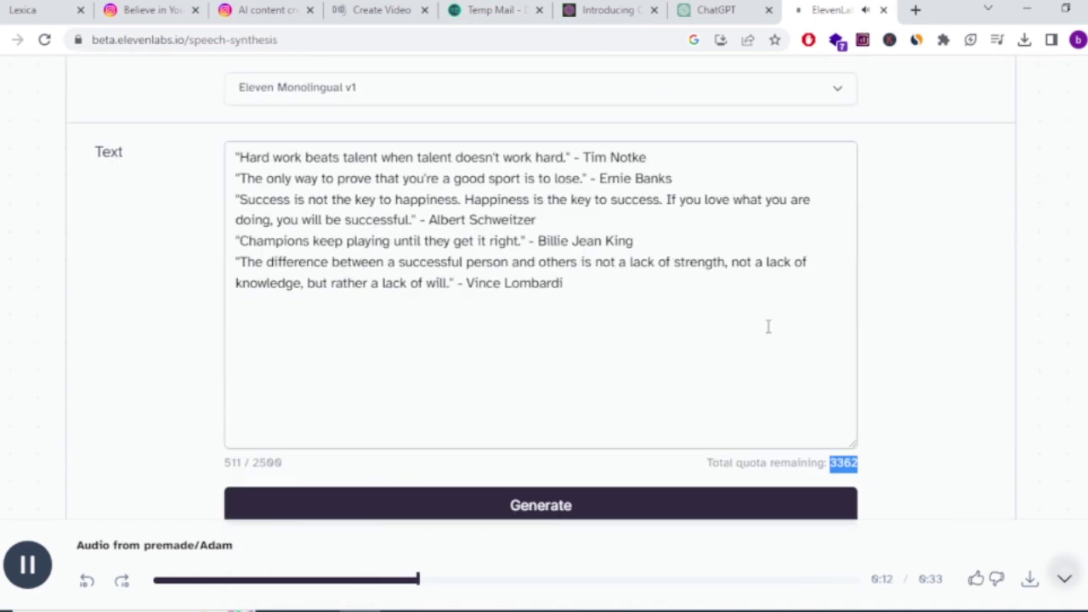
scroll(871, 347, down, 1)
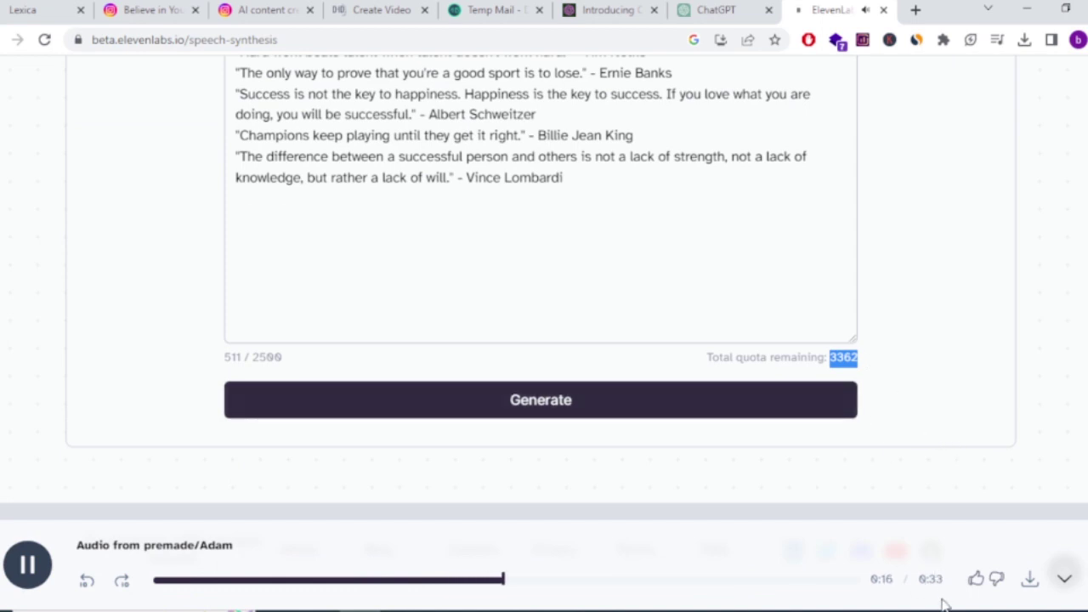
drag(944, 579, 920, 579)
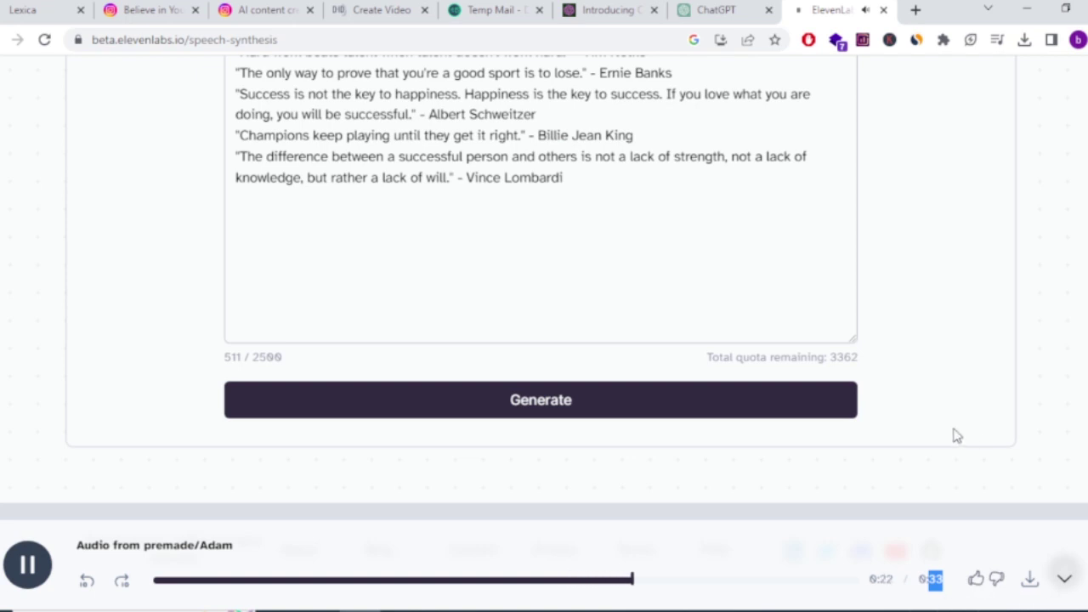
click(1031, 580)
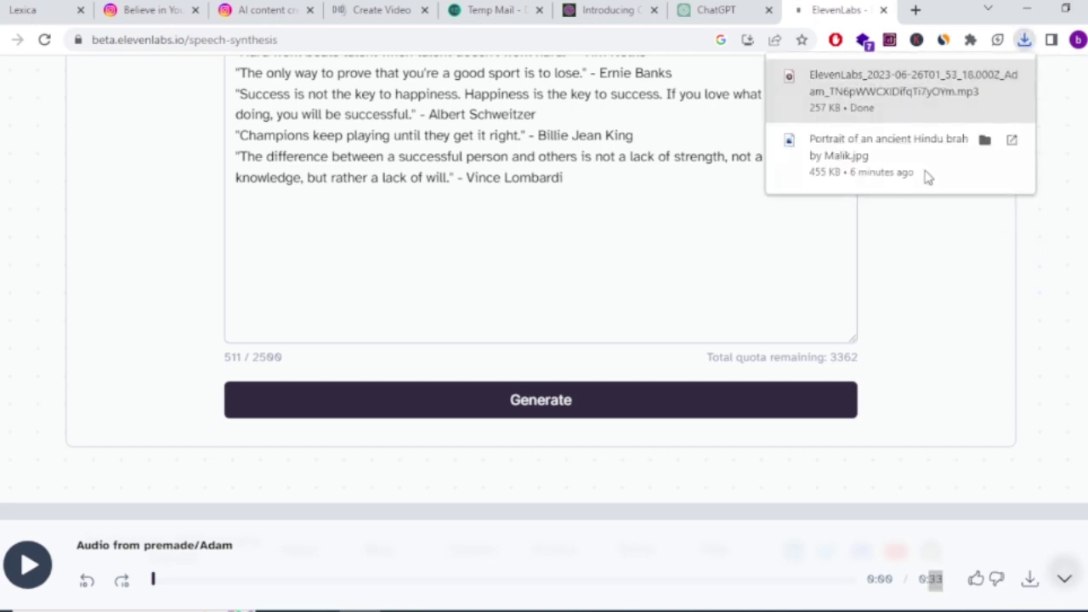
Step: Switch to D-ID and upload the downloaded ElevenLabs MP3 from the Desktop as the video's own voice audio
click(373, 9)
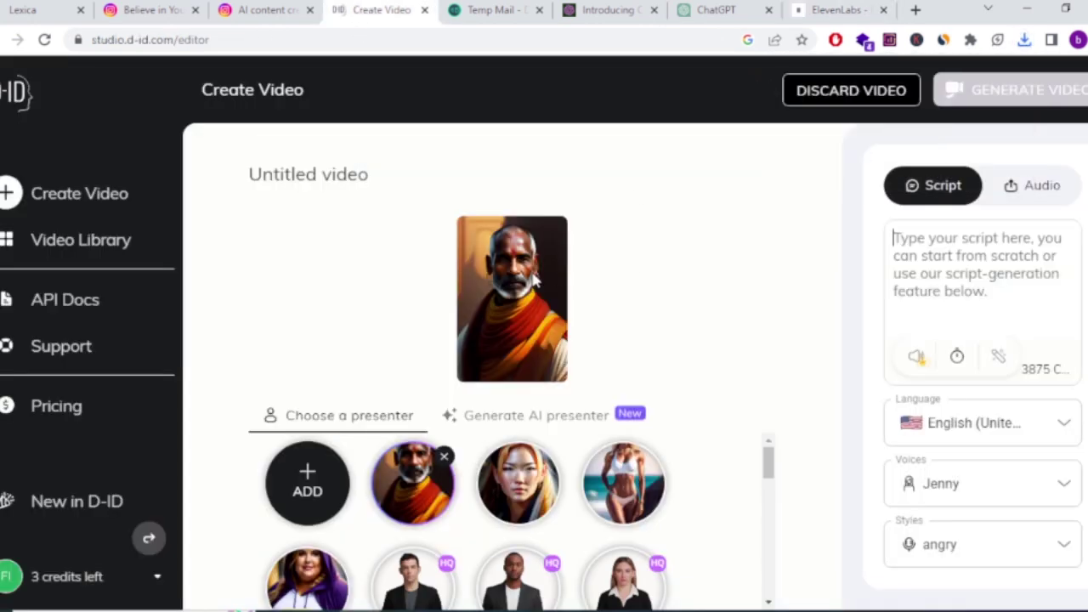
click(1030, 189)
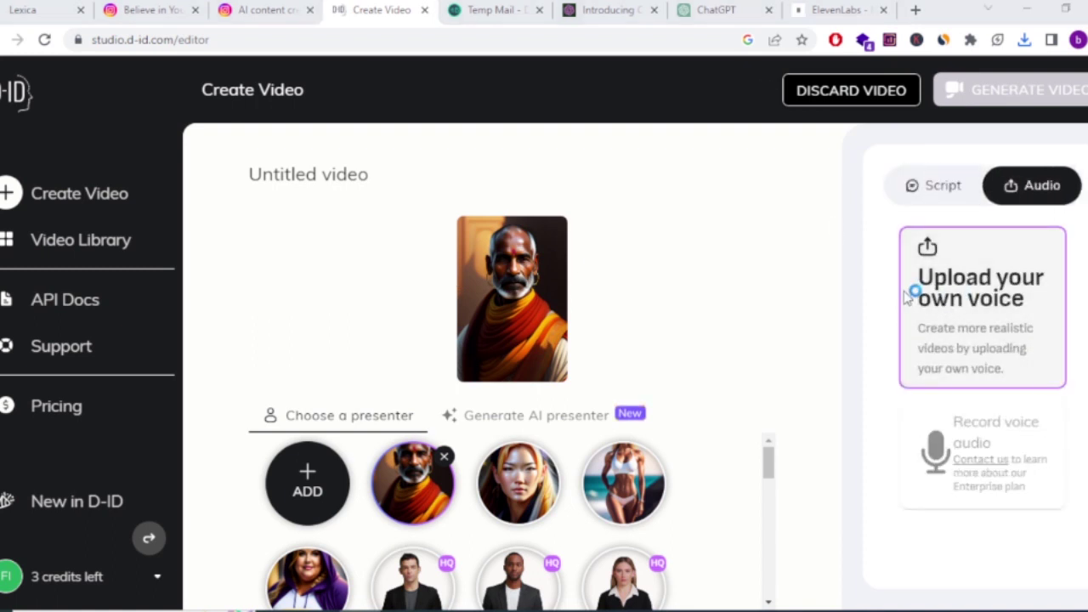
click(909, 294)
click(661, 200)
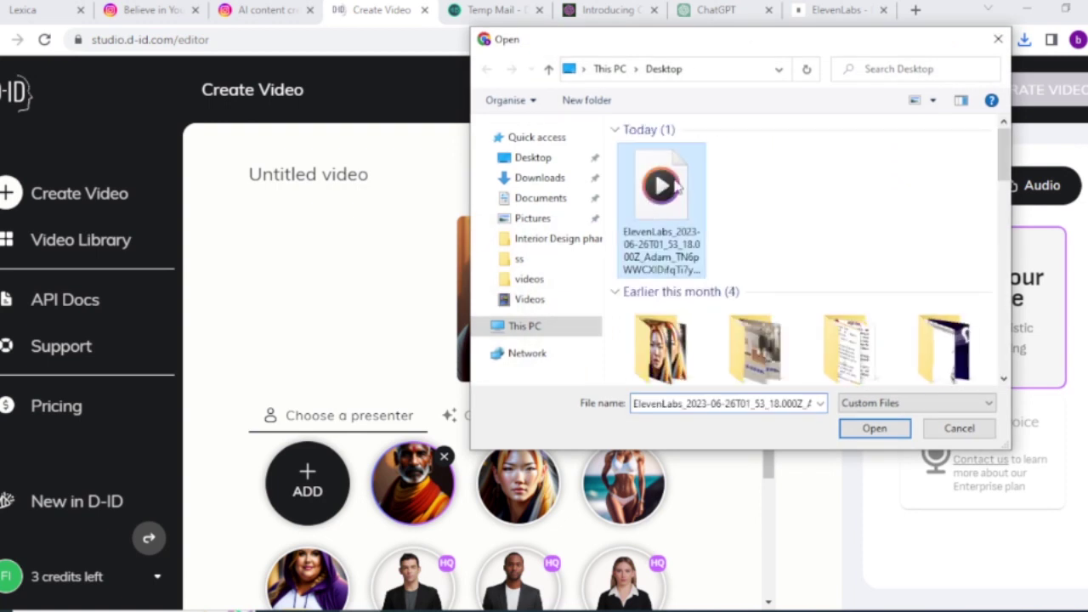
click(884, 430)
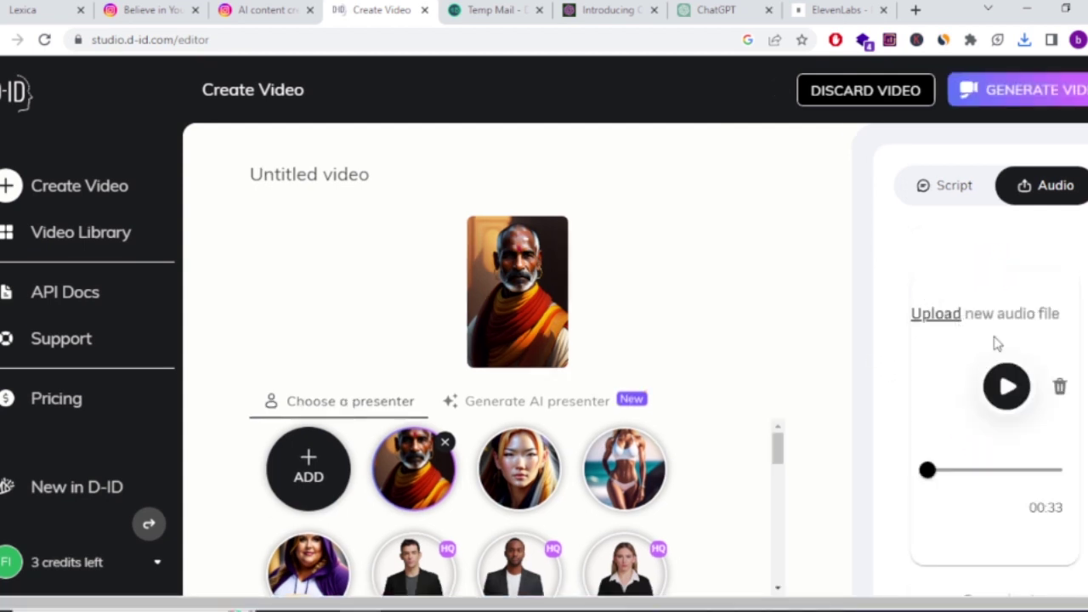
Step: Generate the monk portrait video with the uploaded audio and play the newest video in the Video Library
click(1035, 92)
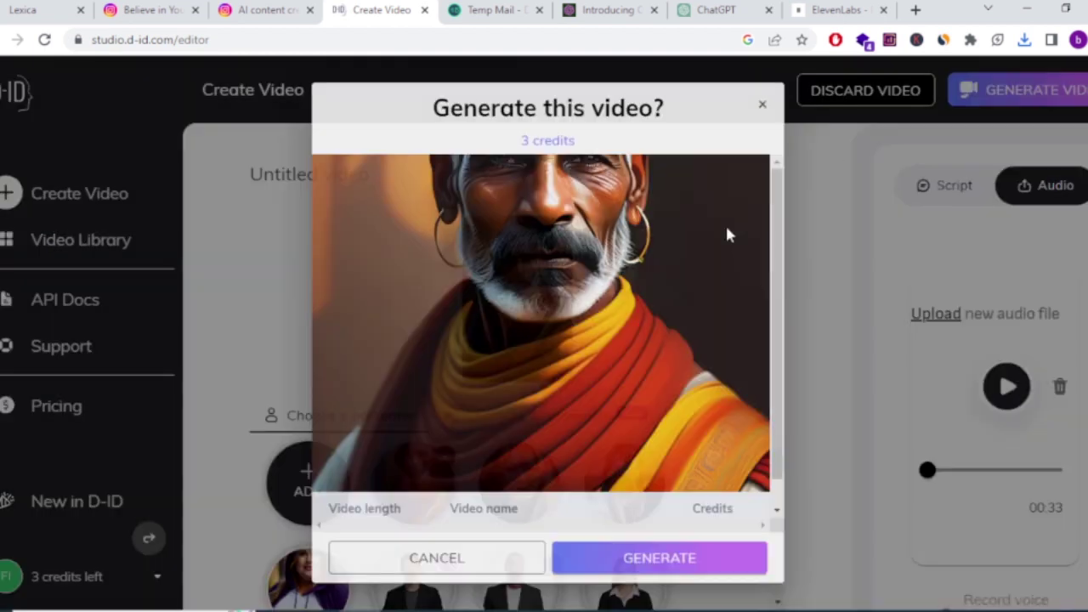
click(677, 567)
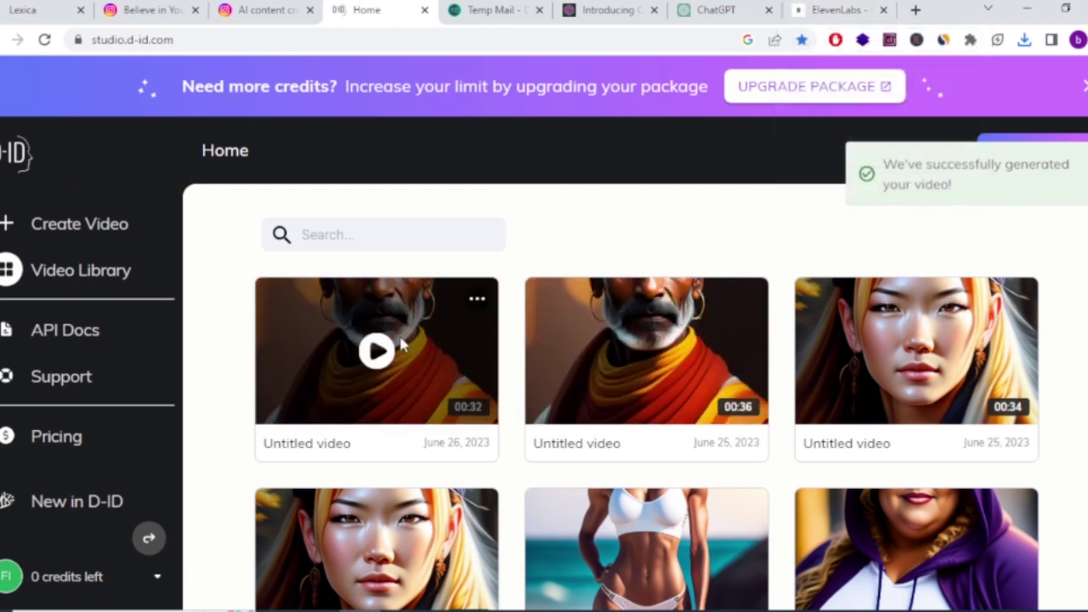
click(377, 350)
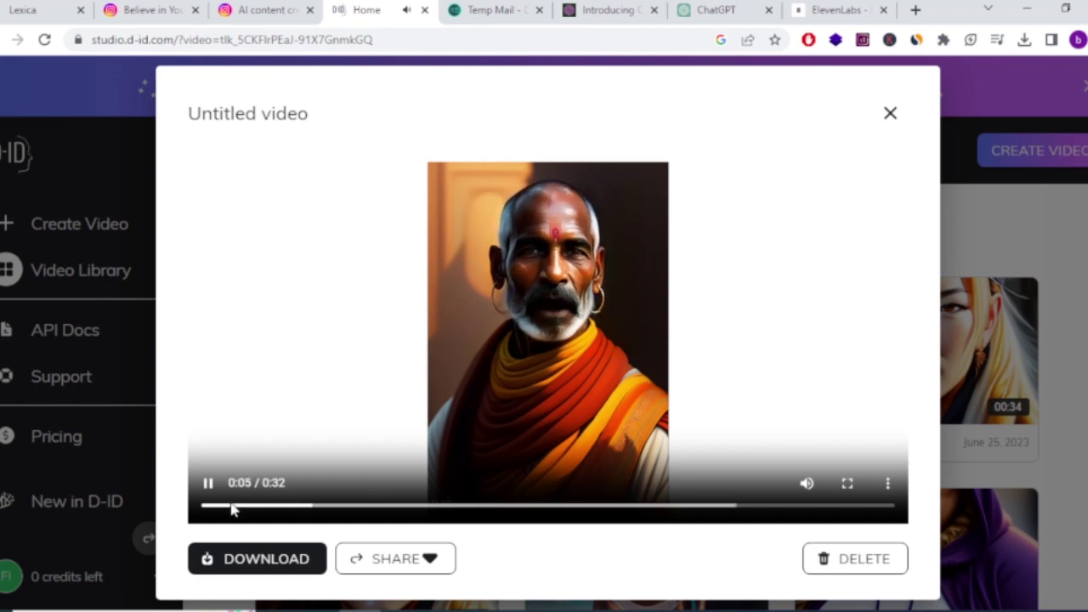
Step: Download the generated D-ID video and open the downloaded "Untitled video" file from the desktop
click(257, 561)
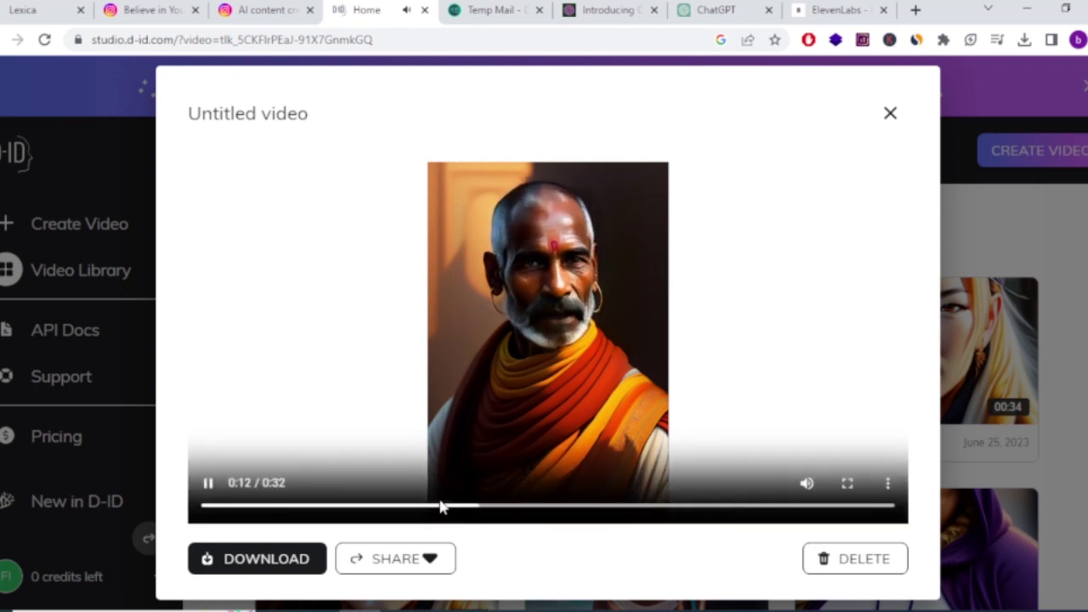
click(280, 561)
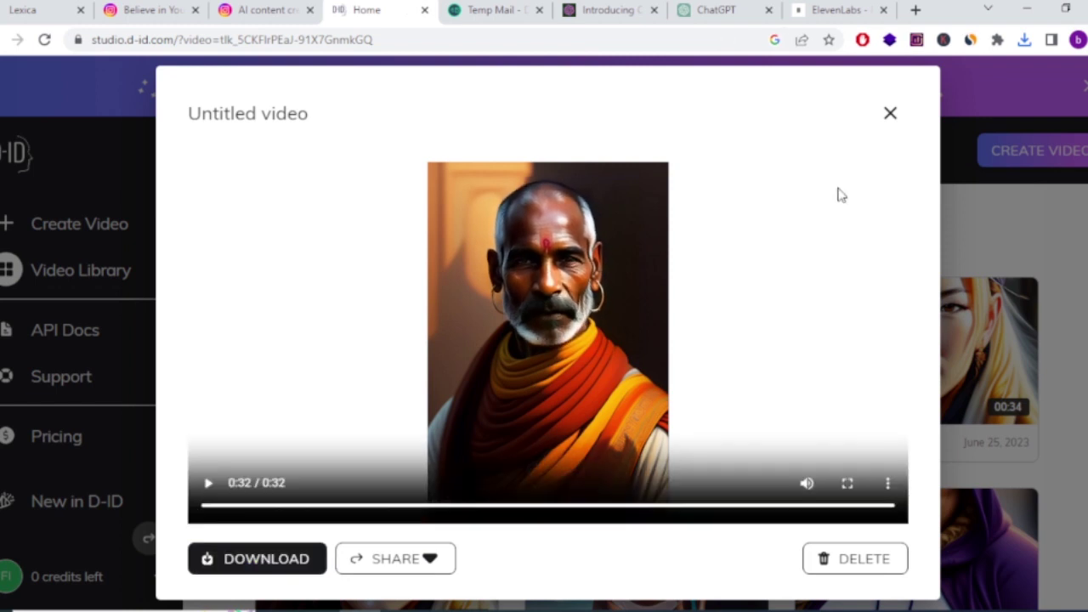
click(1029, 7)
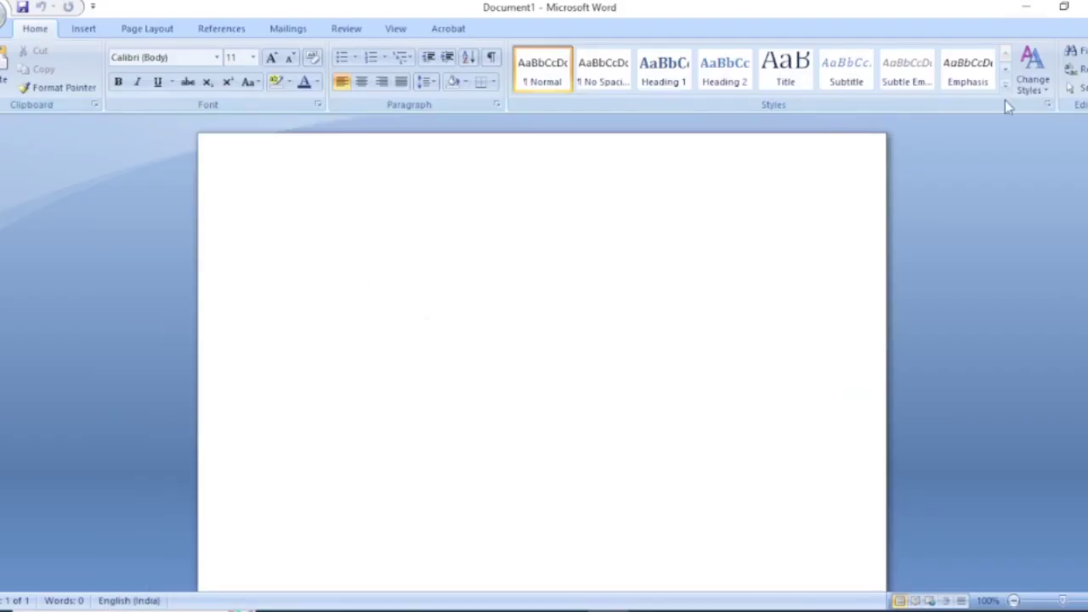
click(1028, 7)
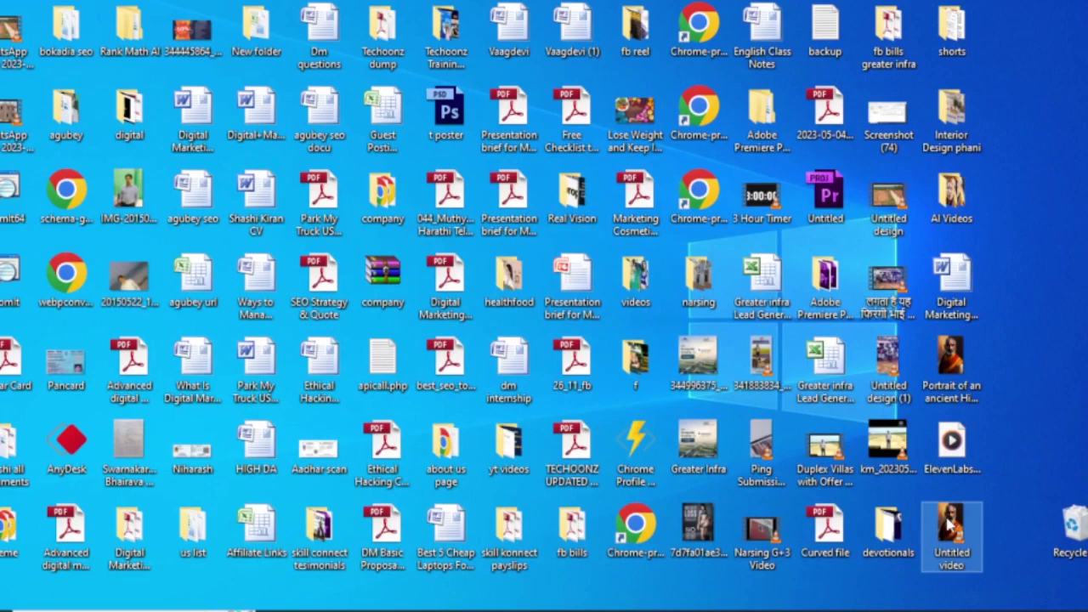
double_click(950, 524)
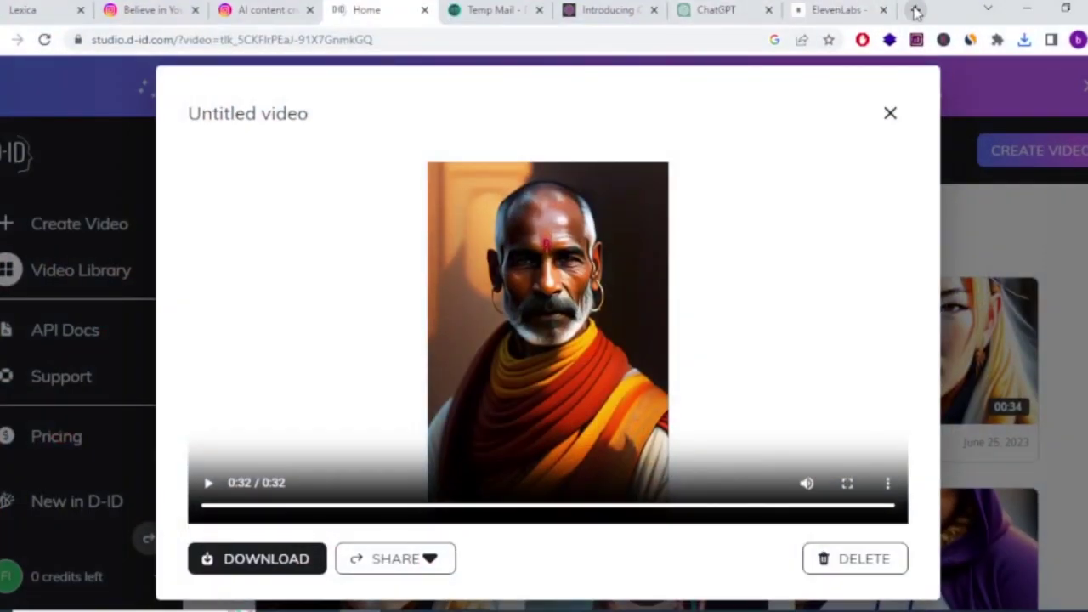
Step: Open the Kapwing website in a new browser tab
click(916, 10)
text(kp)
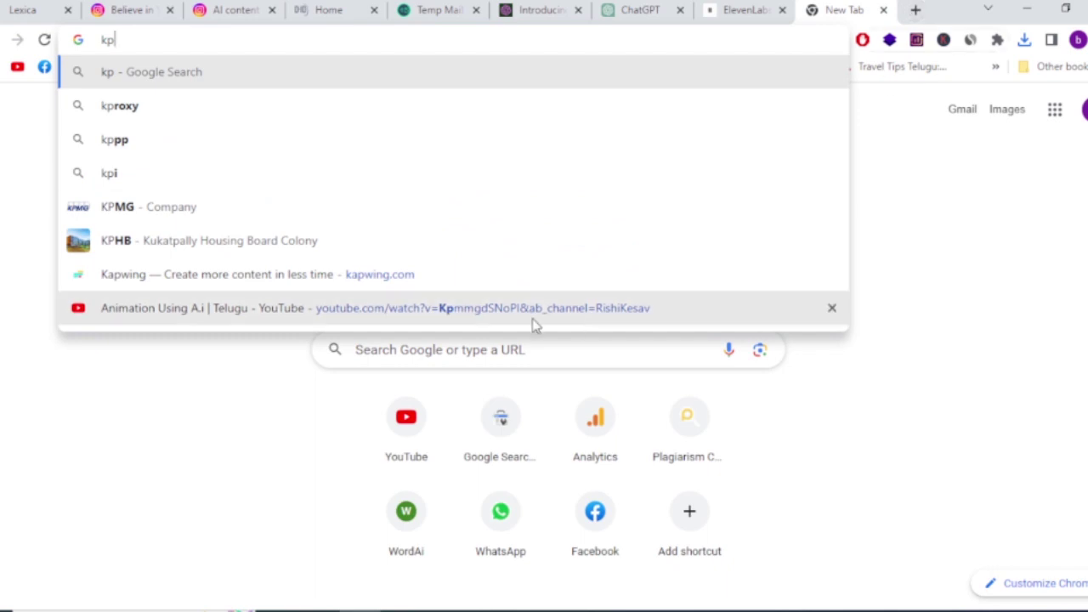
click(377, 275)
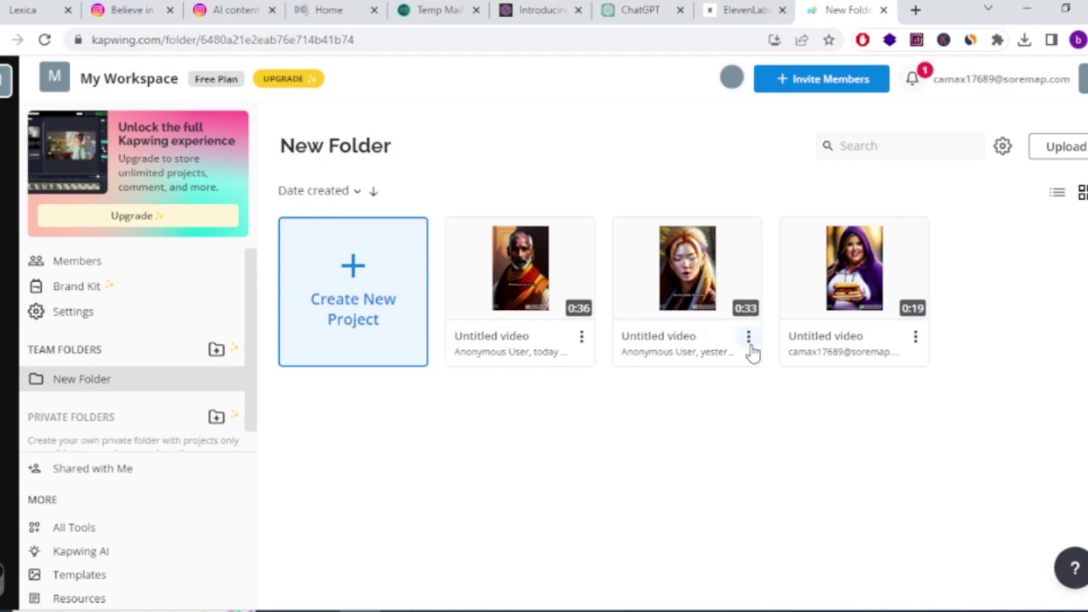
Step: Delete the existing monk portrait project from Kapwing's New Folder and dismiss the notification
click(581, 337)
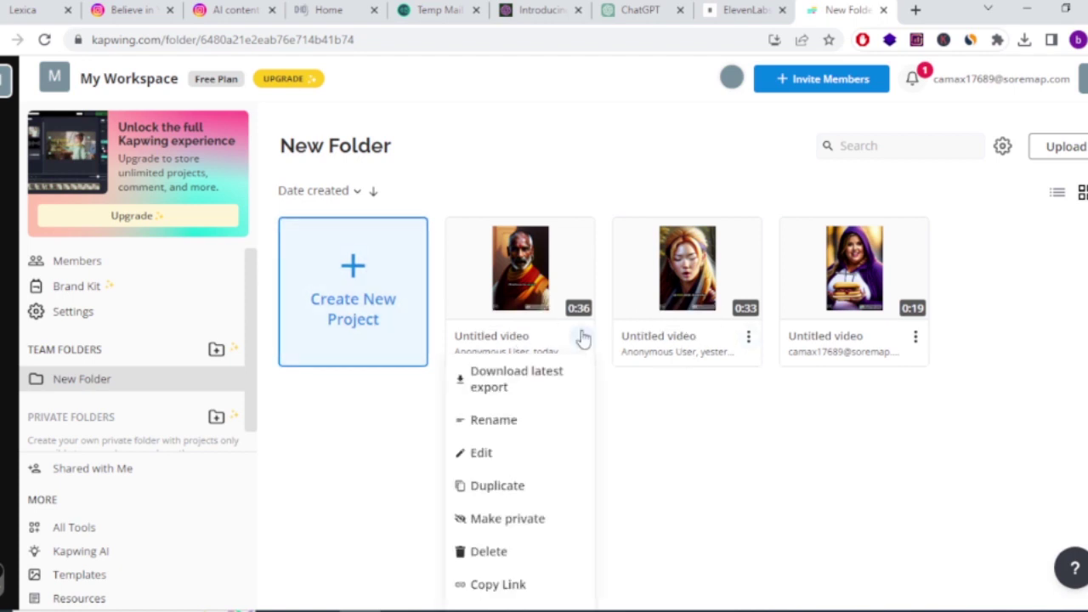
click(489, 552)
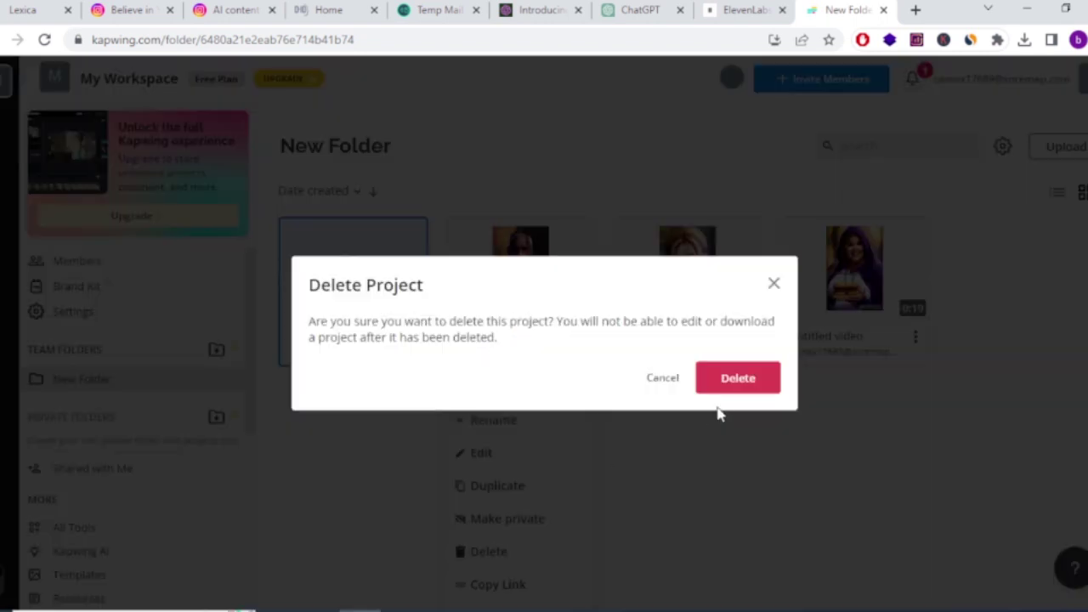
click(731, 382)
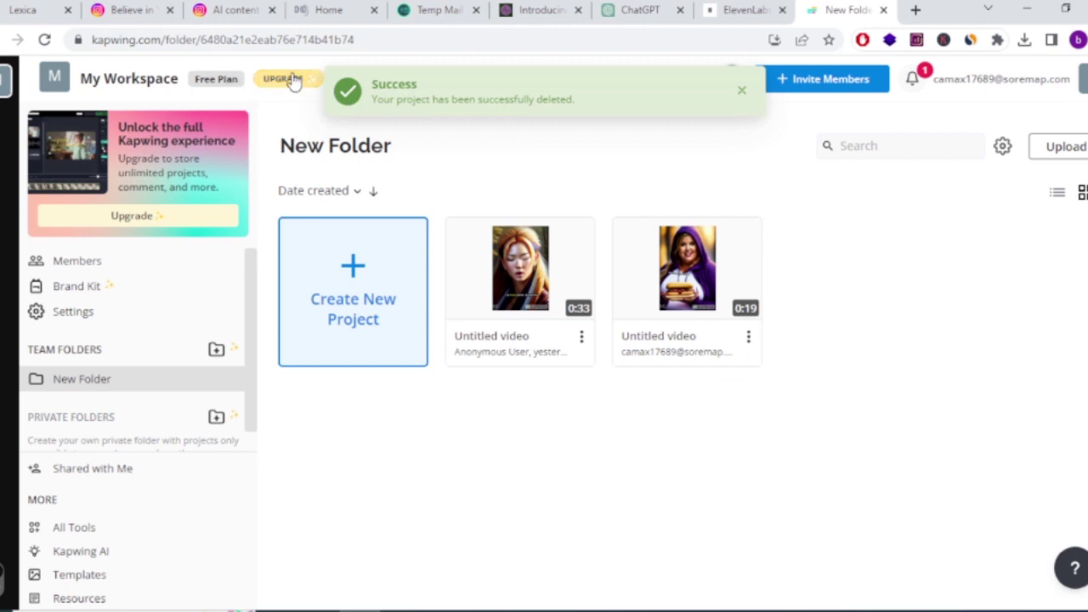
click(742, 92)
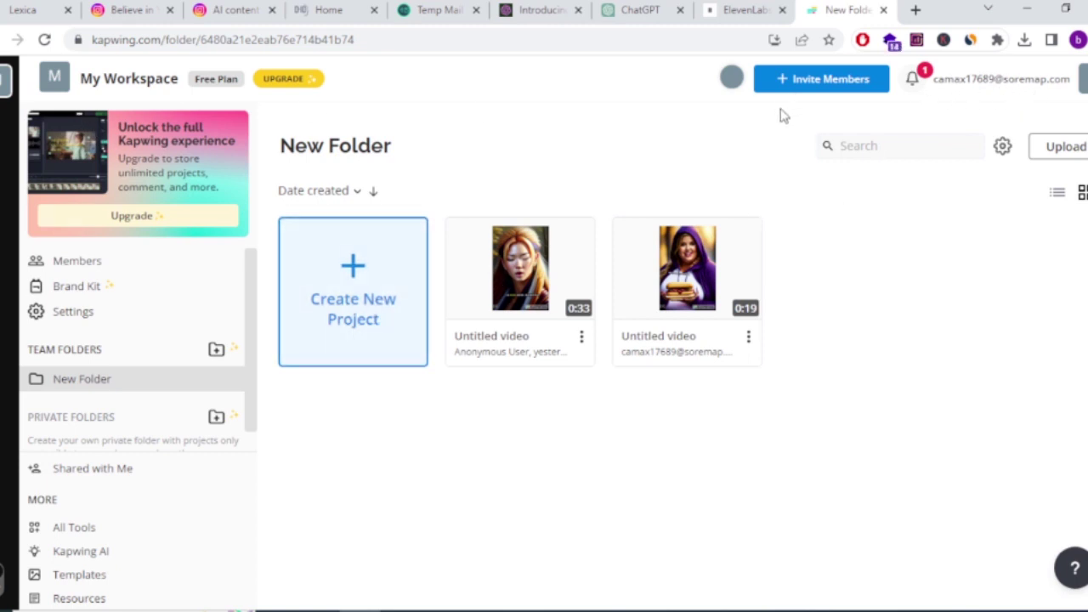
Step: Switch to Temp Mail and check the inbox for received messages
click(435, 9)
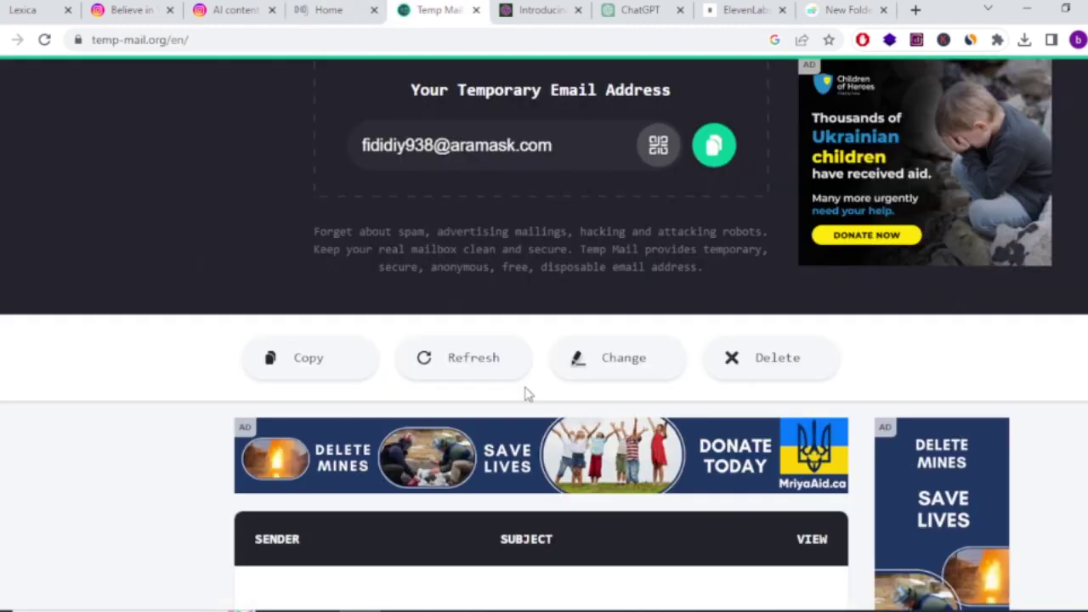
scroll(472, 379, down, 3)
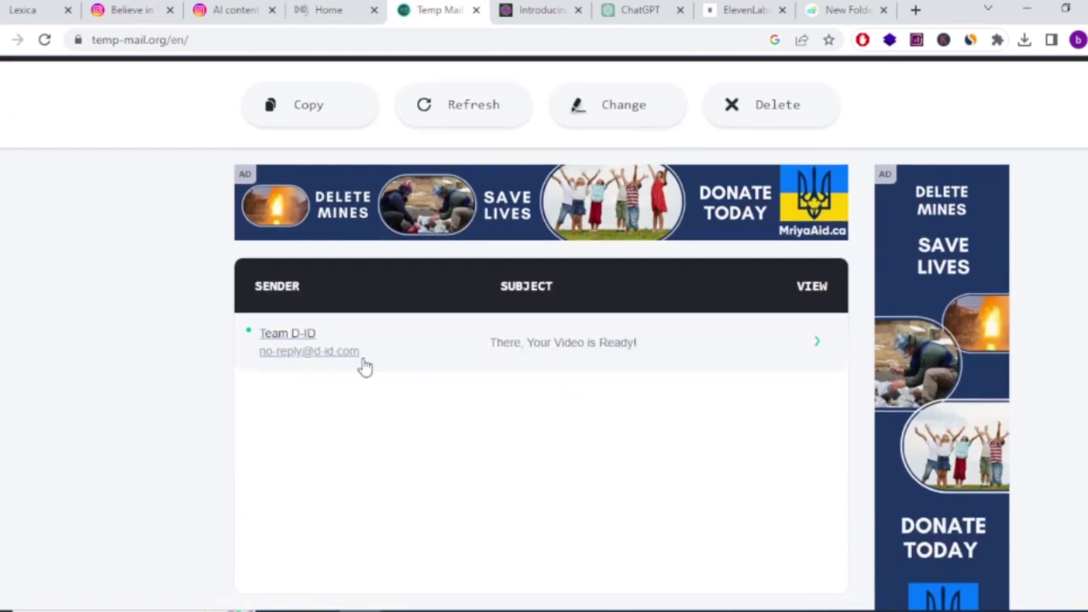
click(572, 359)
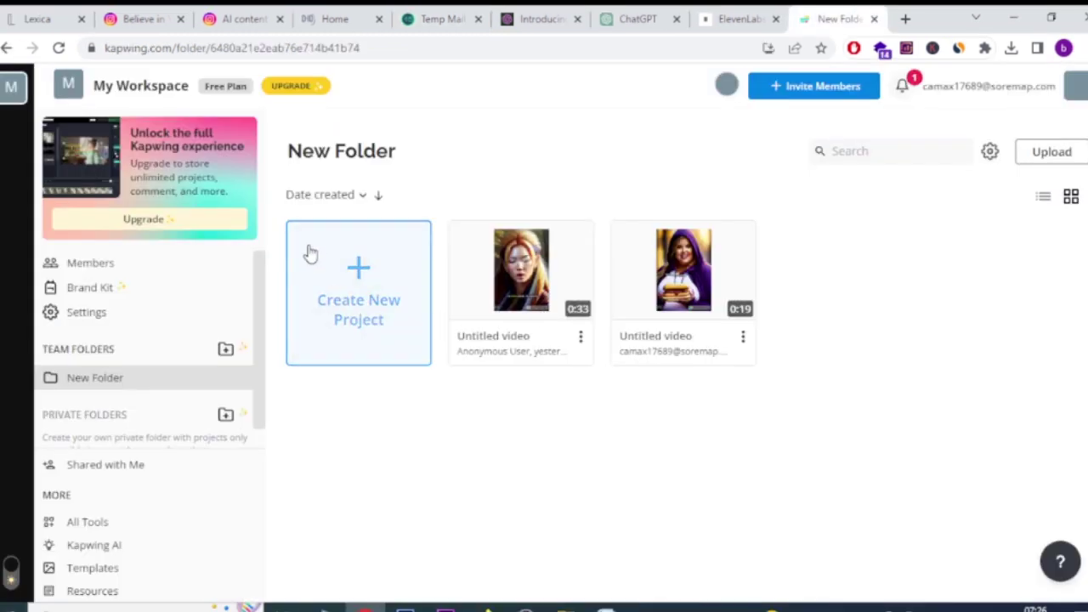
Step: Create a new Kapwing project and upload the "Untitled video" file from the Desktop as its media
click(375, 307)
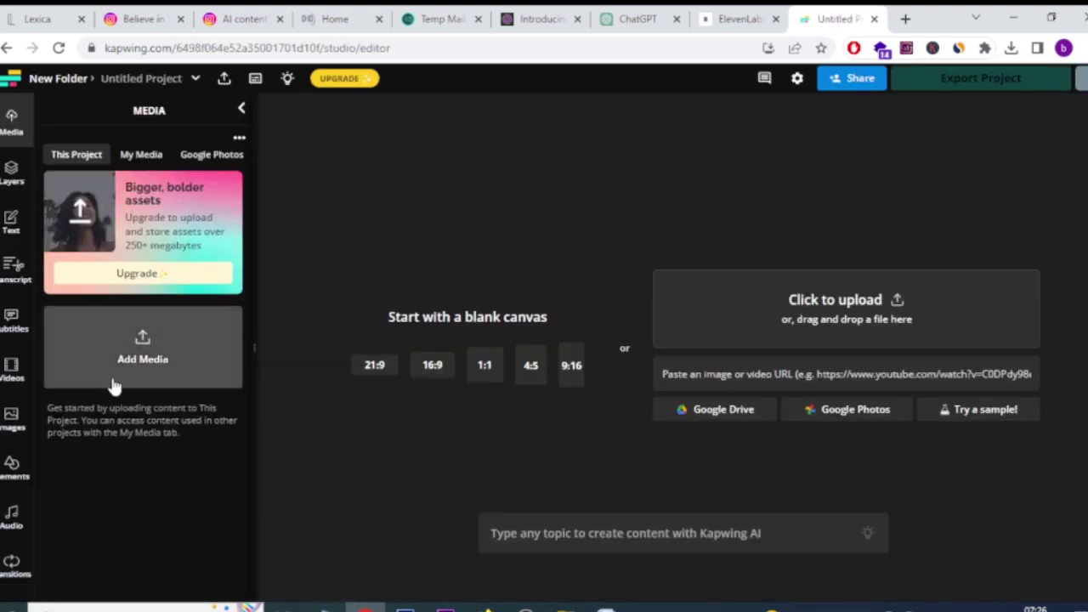
click(132, 360)
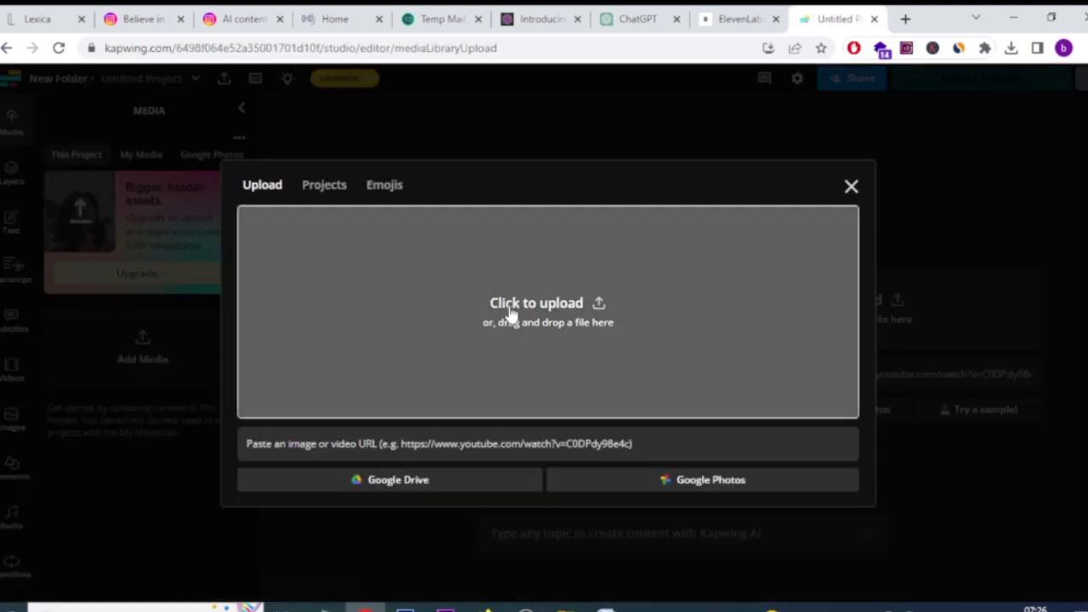
click(508, 303)
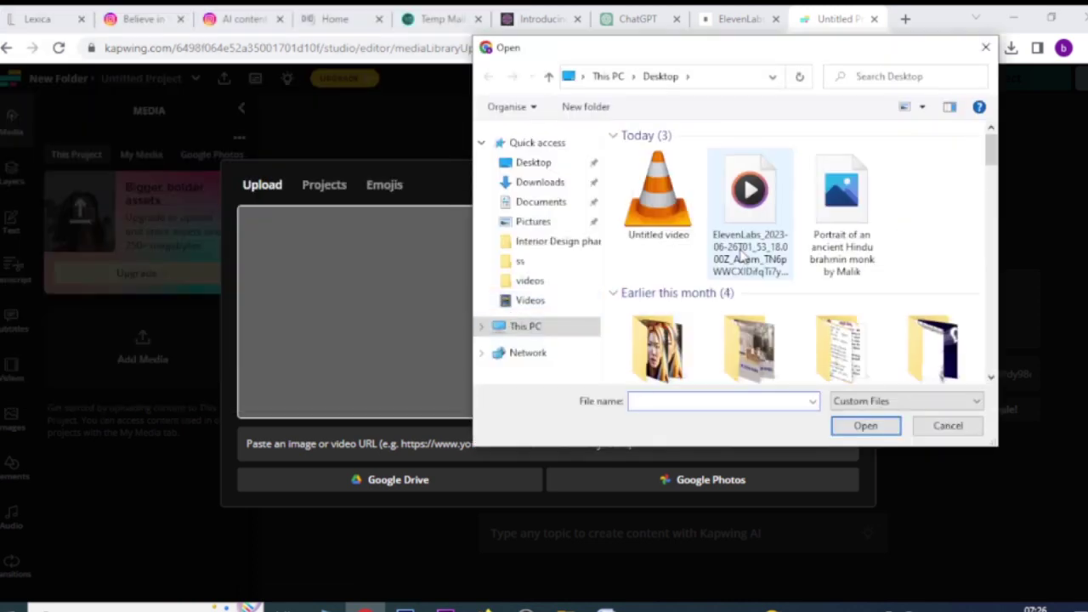
click(671, 207)
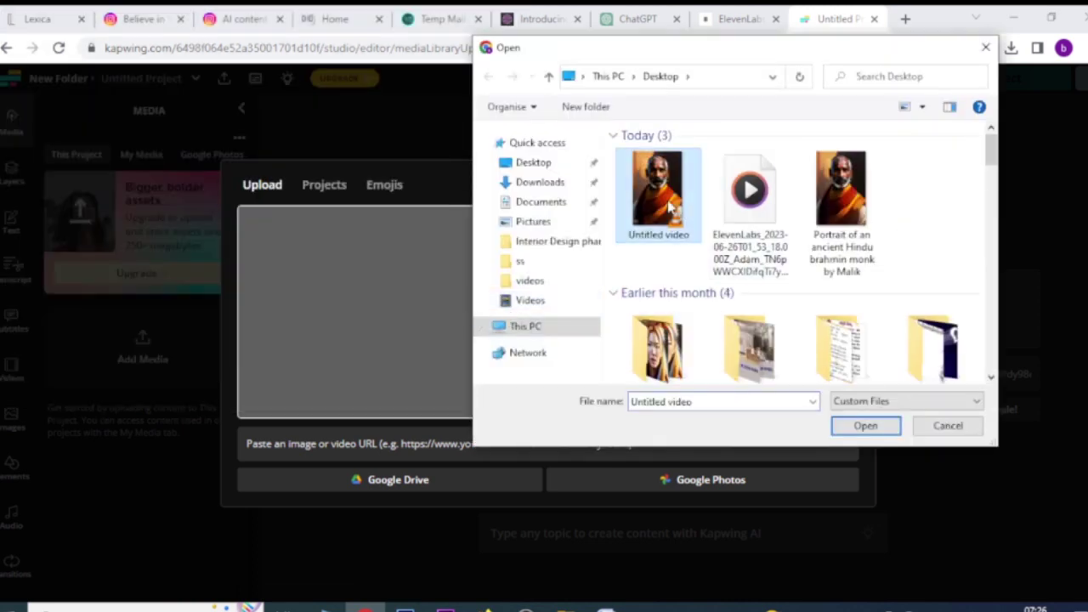
click(861, 425)
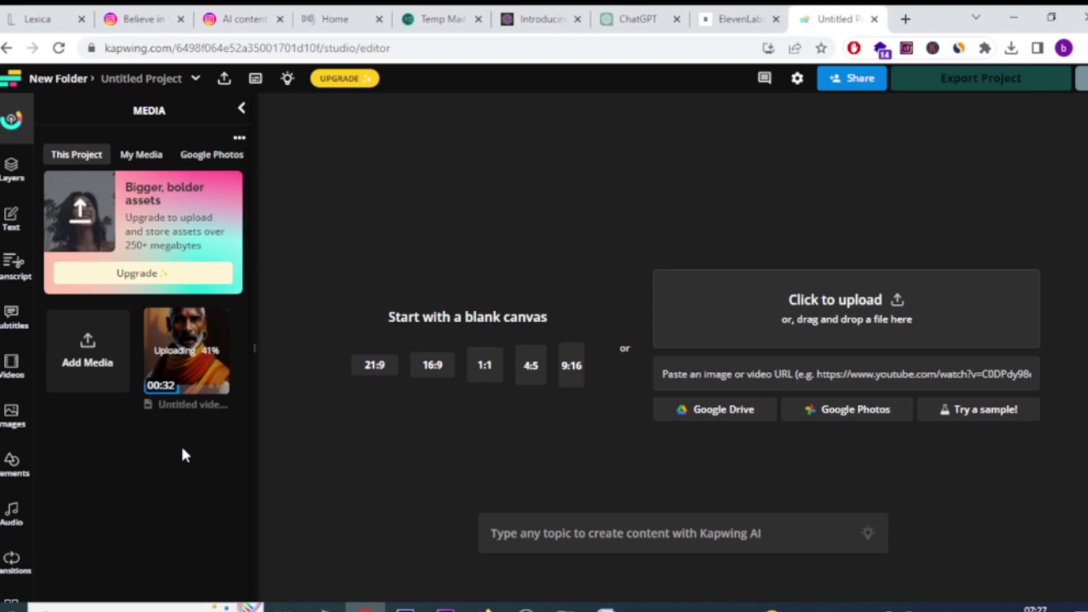
Step: Add the uploaded monk video to the project's canvas and timeline, and open the subtitle options
mouse_move(201, 374)
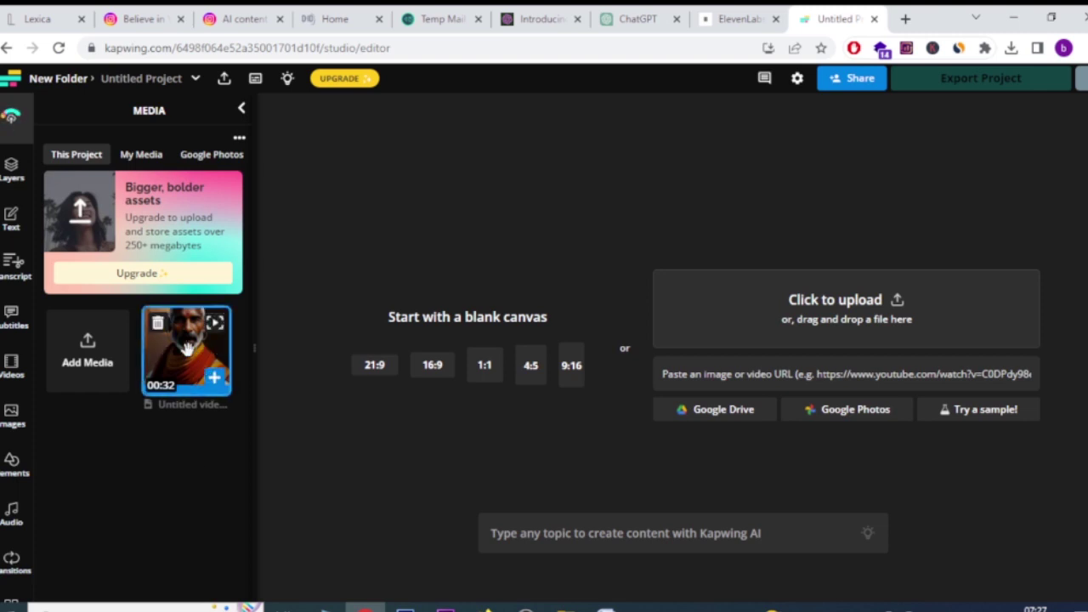
click(187, 347)
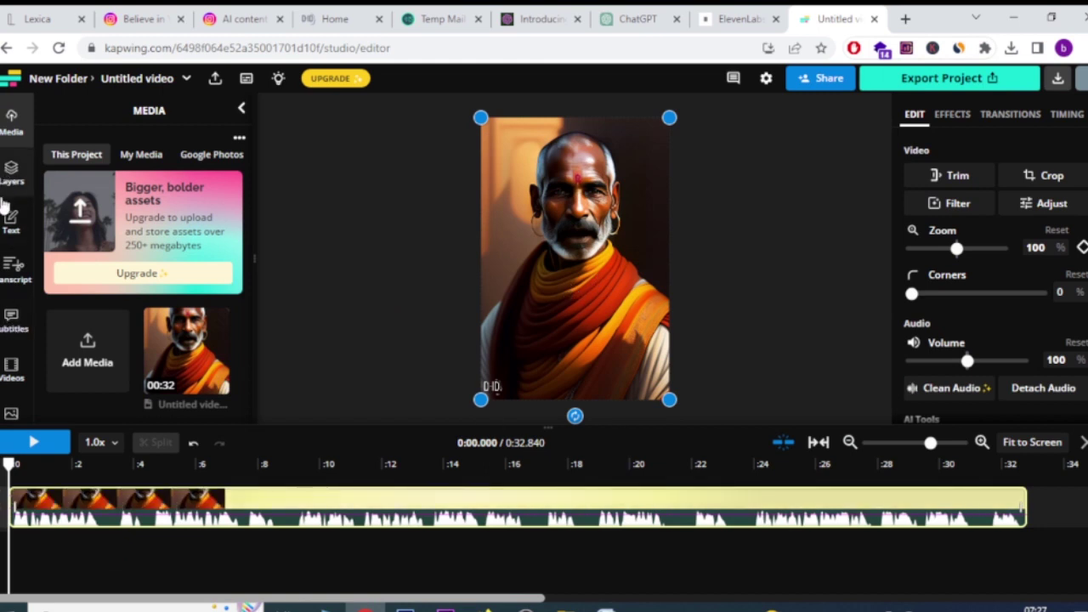
click(13, 334)
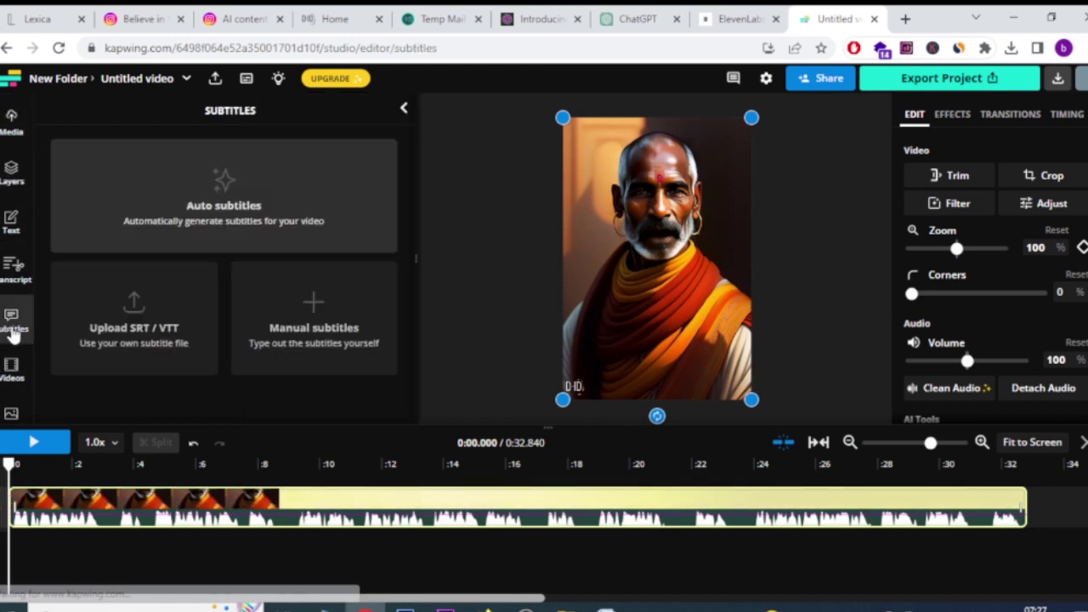